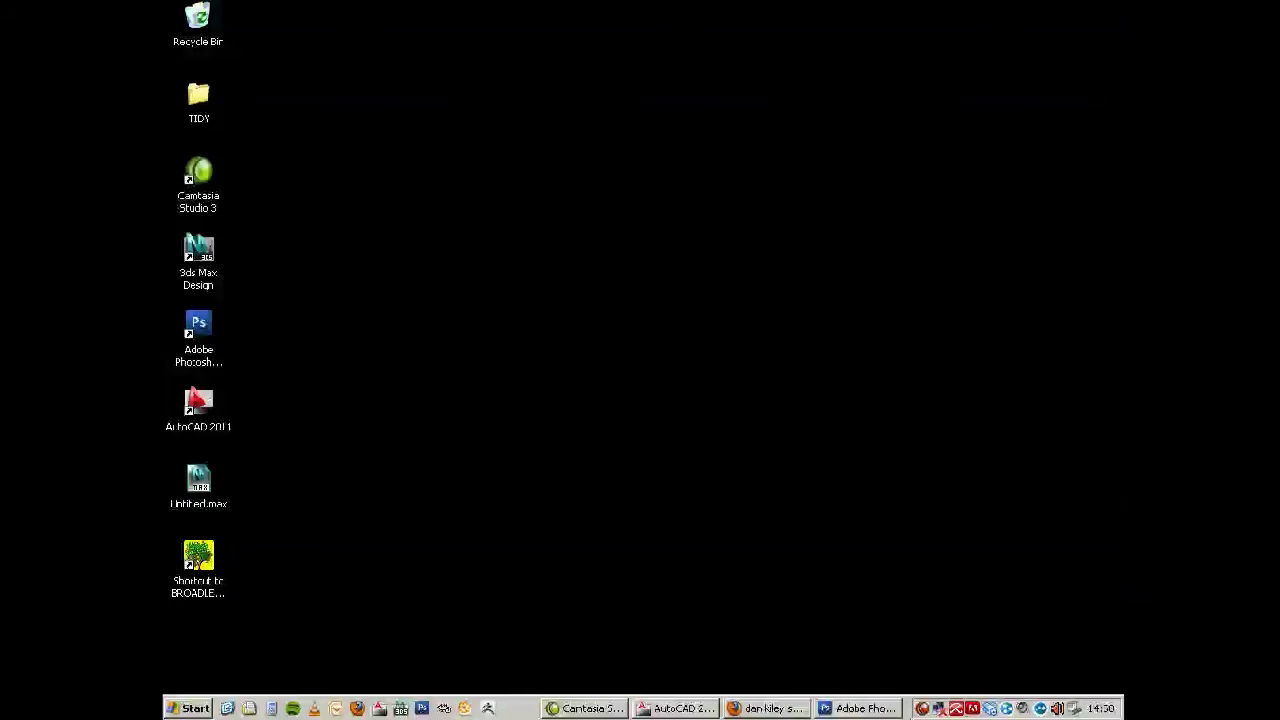
Step: Bring Photoshop forward and pan across the 16 Hero aerial image with the Navigator
click(857, 708)
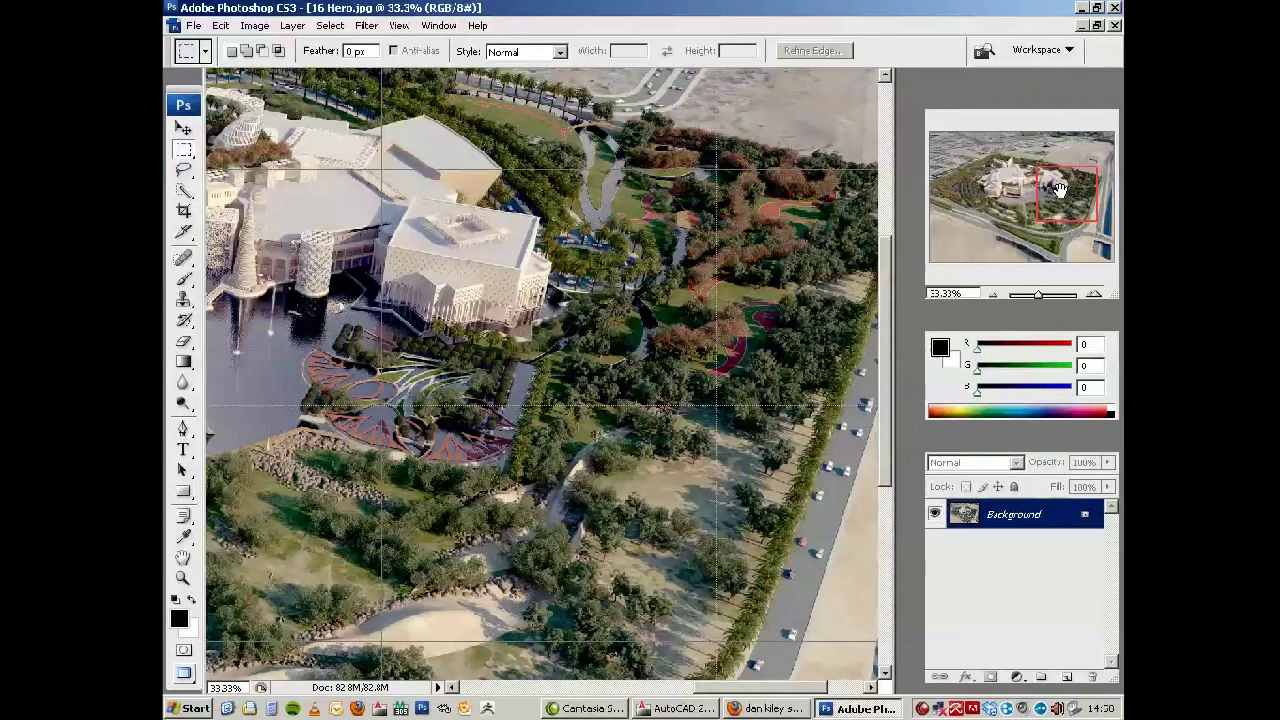
drag(1058, 188, 1061, 190)
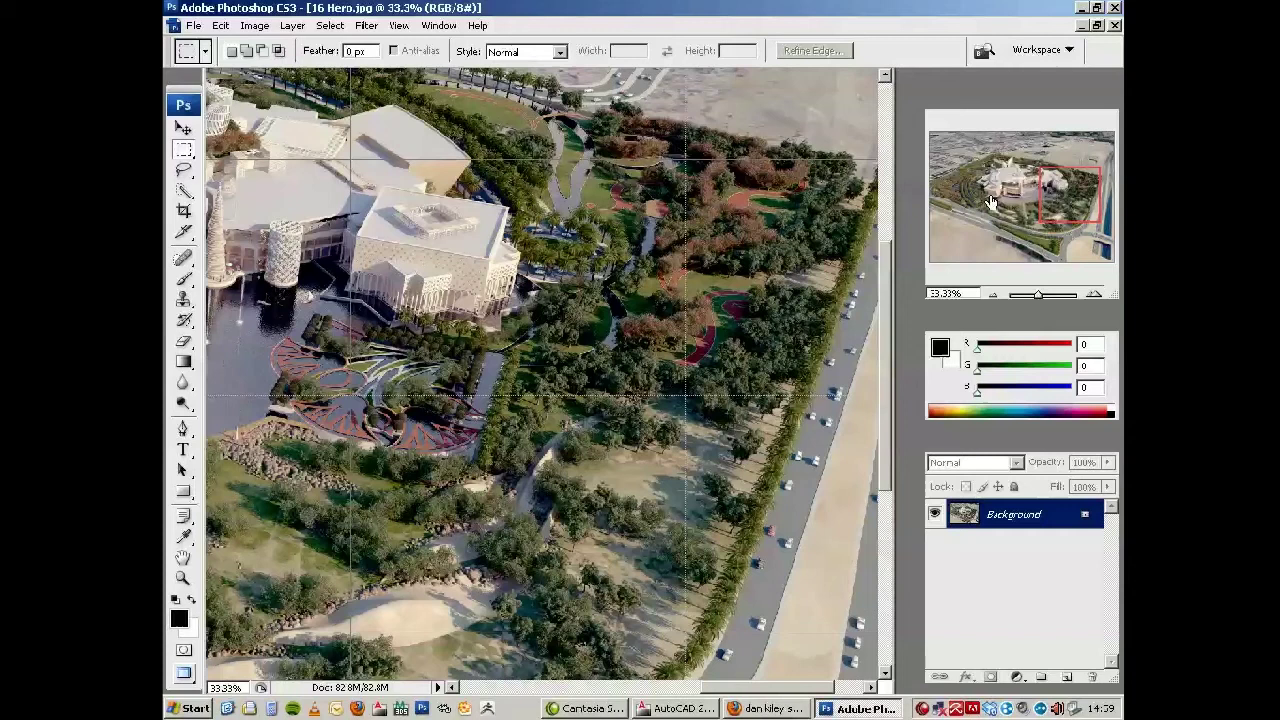
drag(1071, 186, 952, 201)
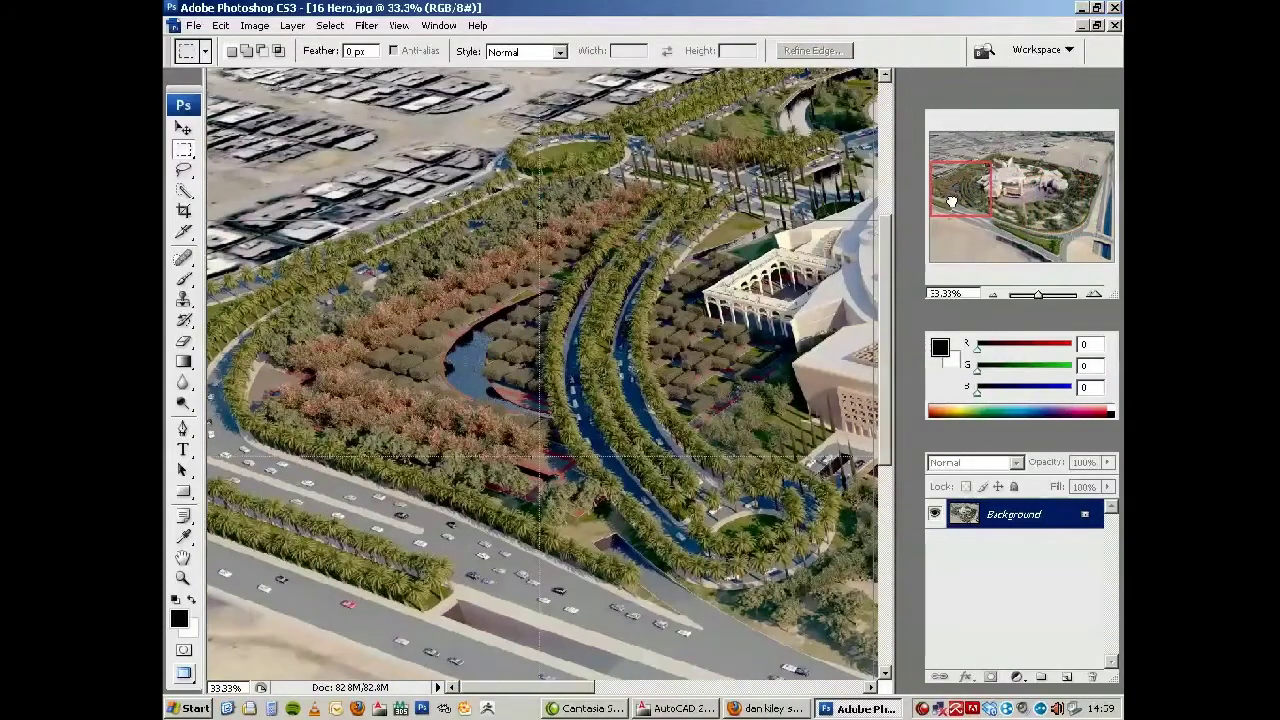
Step: Minimize 16 Hero.jpg and show Formal01.psd maximized in the workspace
click(1081, 25)
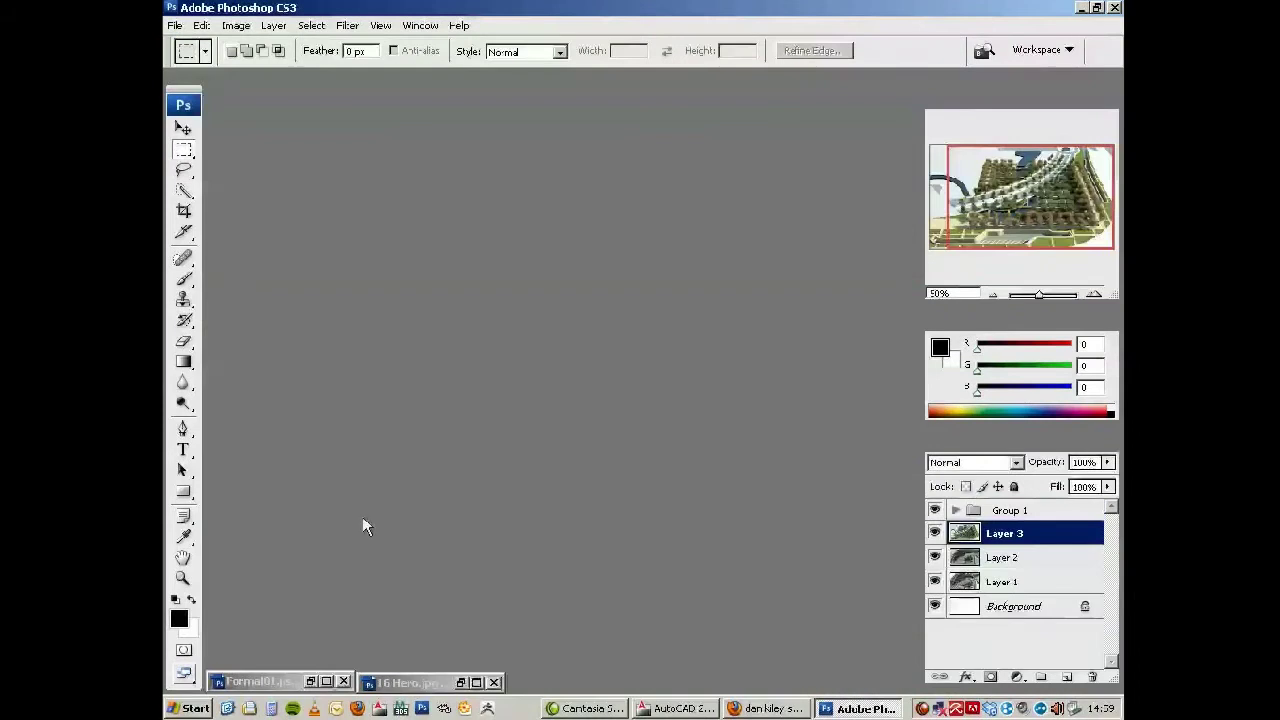
click(310, 681)
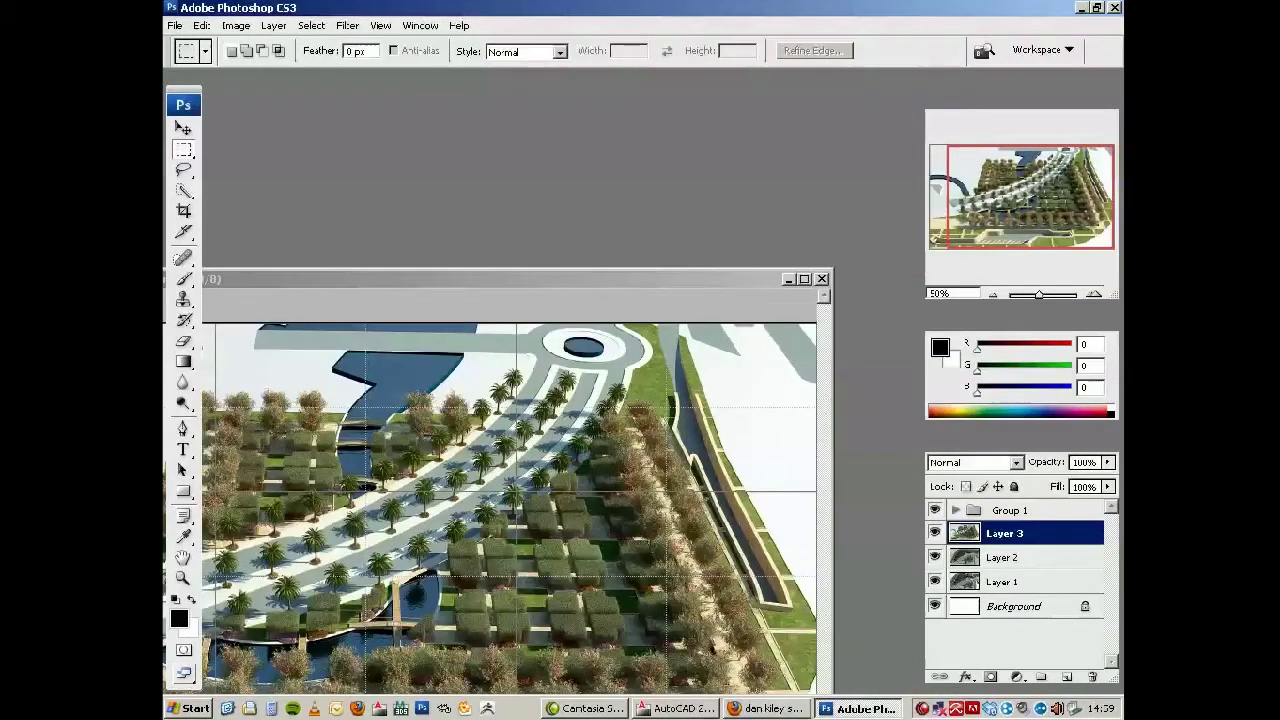
click(804, 279)
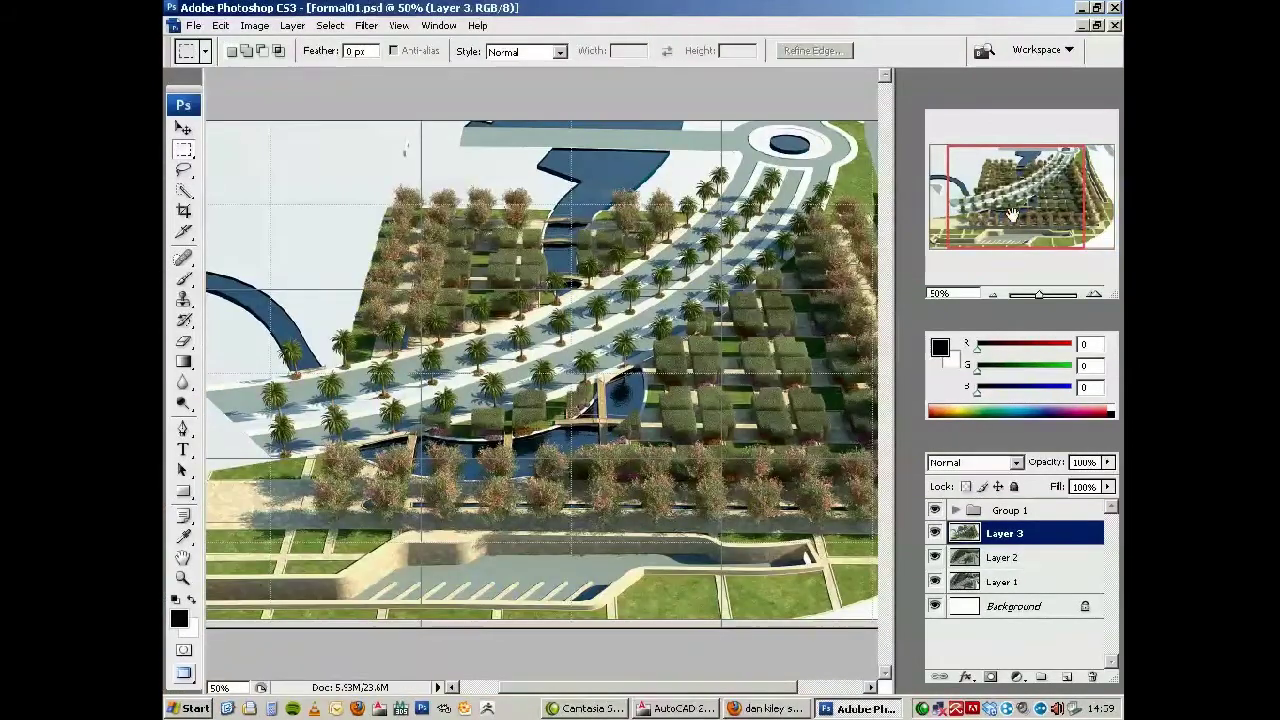
drag(1013, 215, 1025, 202)
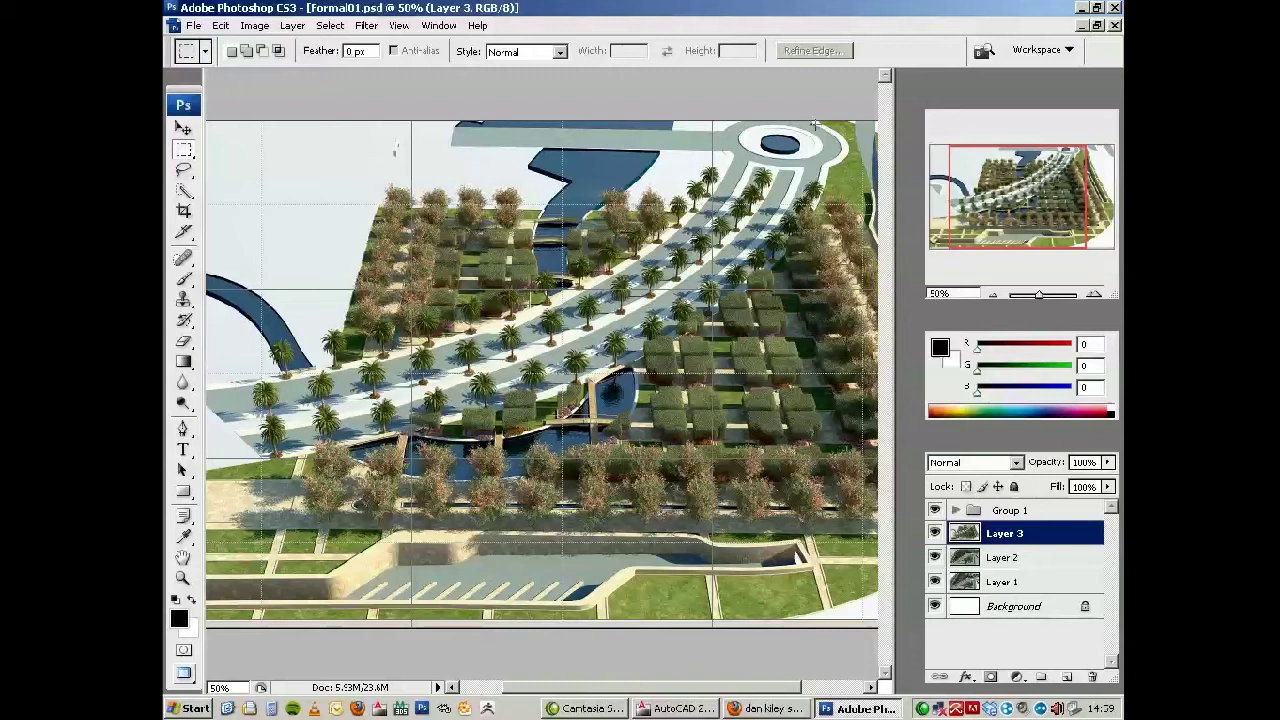
Step: Show Modern Garden01.dwg in AutoCAD and zoom in and out on its 4×4 planter grid
click(660, 708)
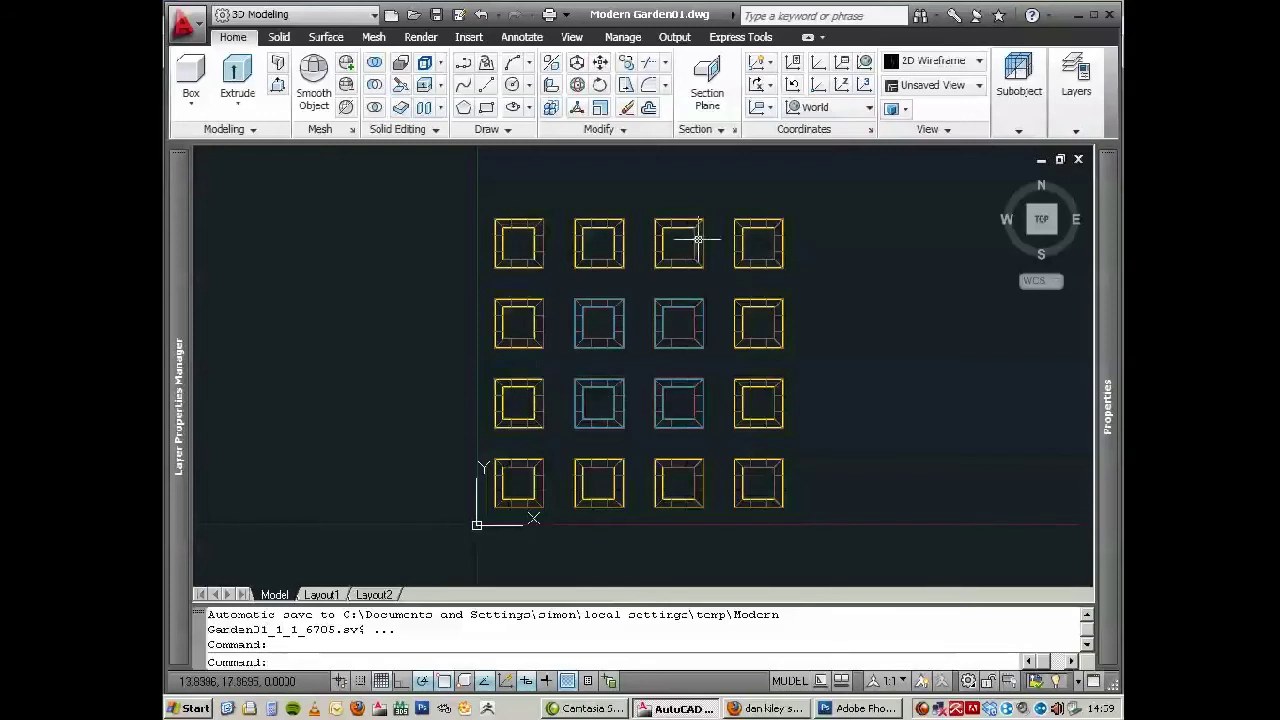
scroll(534, 320, up, 2)
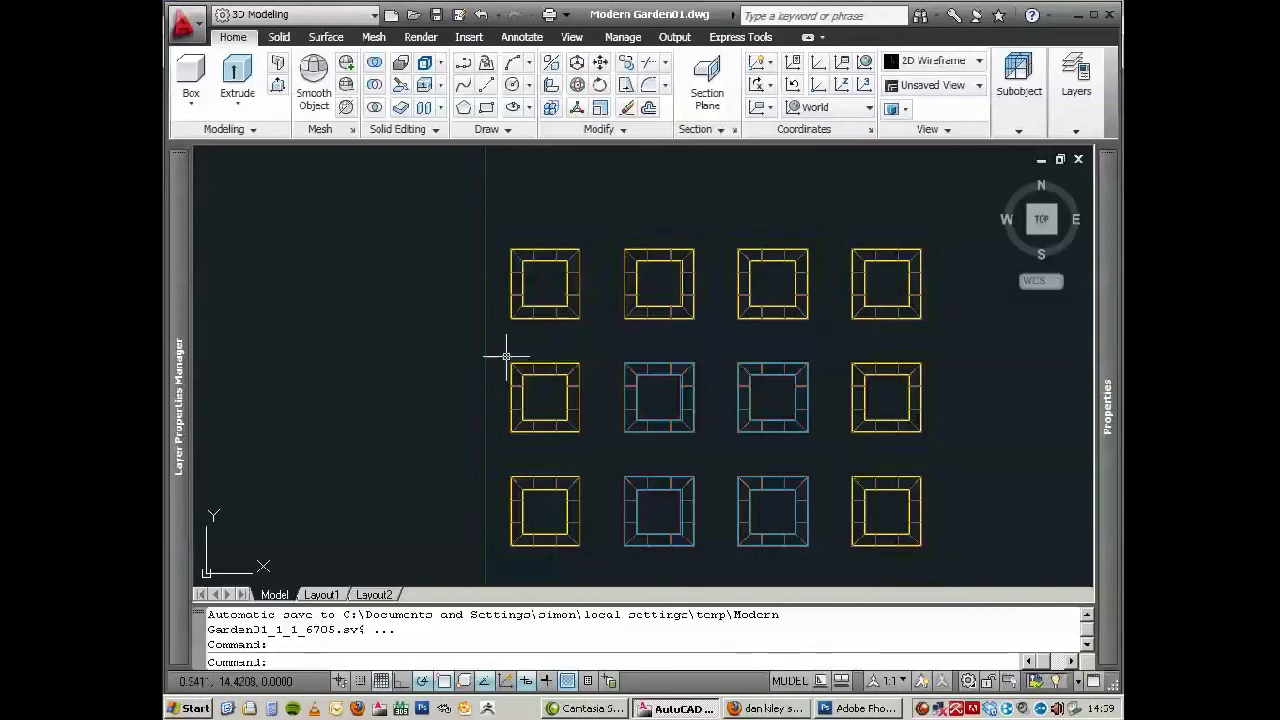
scroll(666, 417, down, 2)
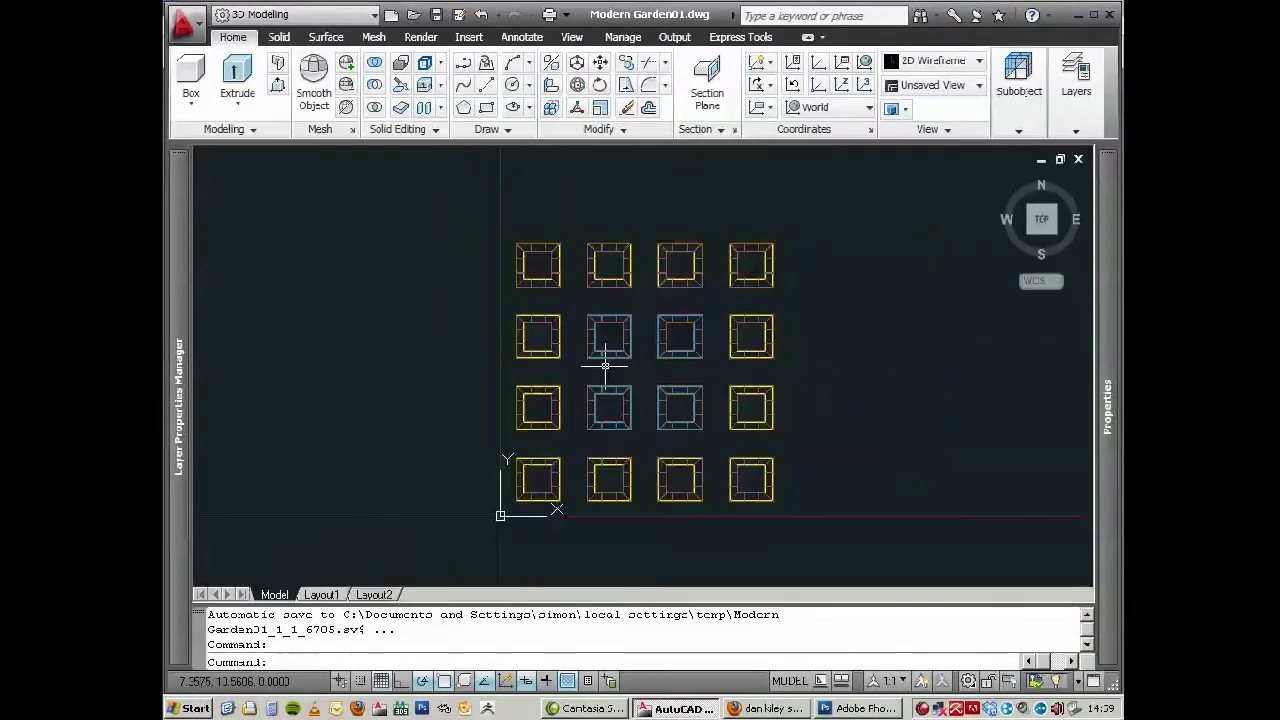
Step: Browse the parisian trees and clipped yews image results in Firefox
click(770, 708)
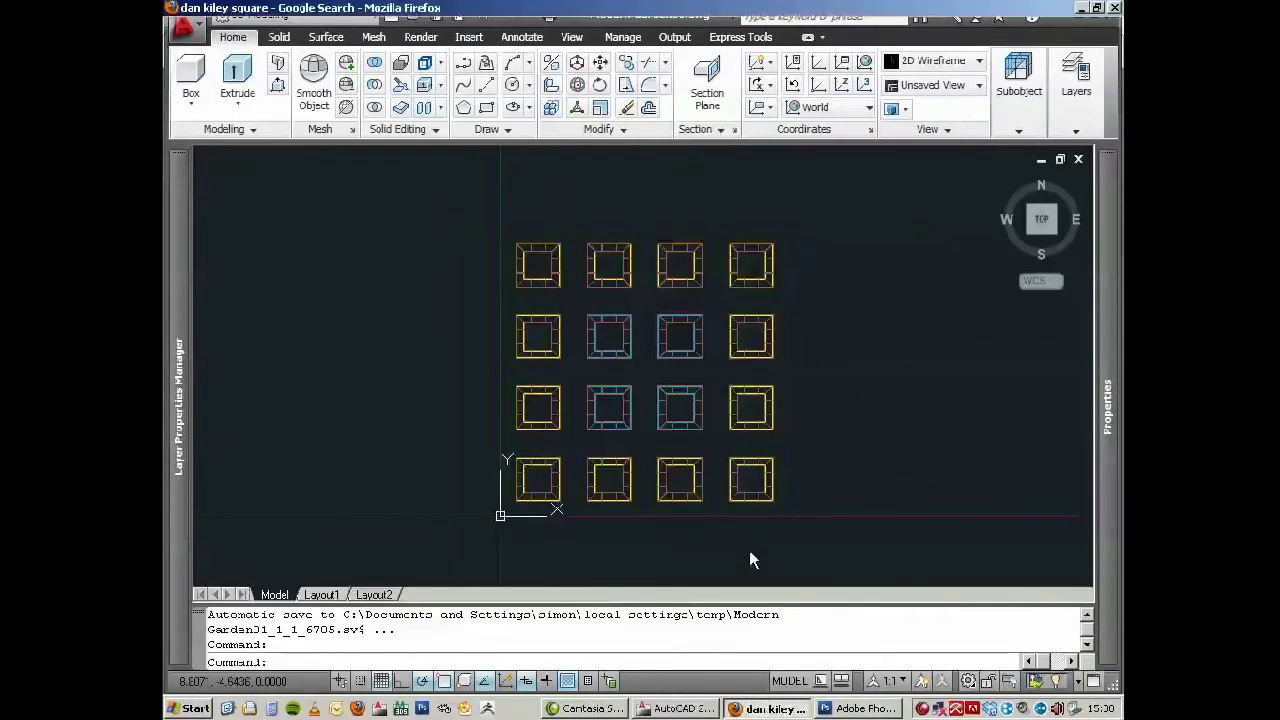
click(892, 114)
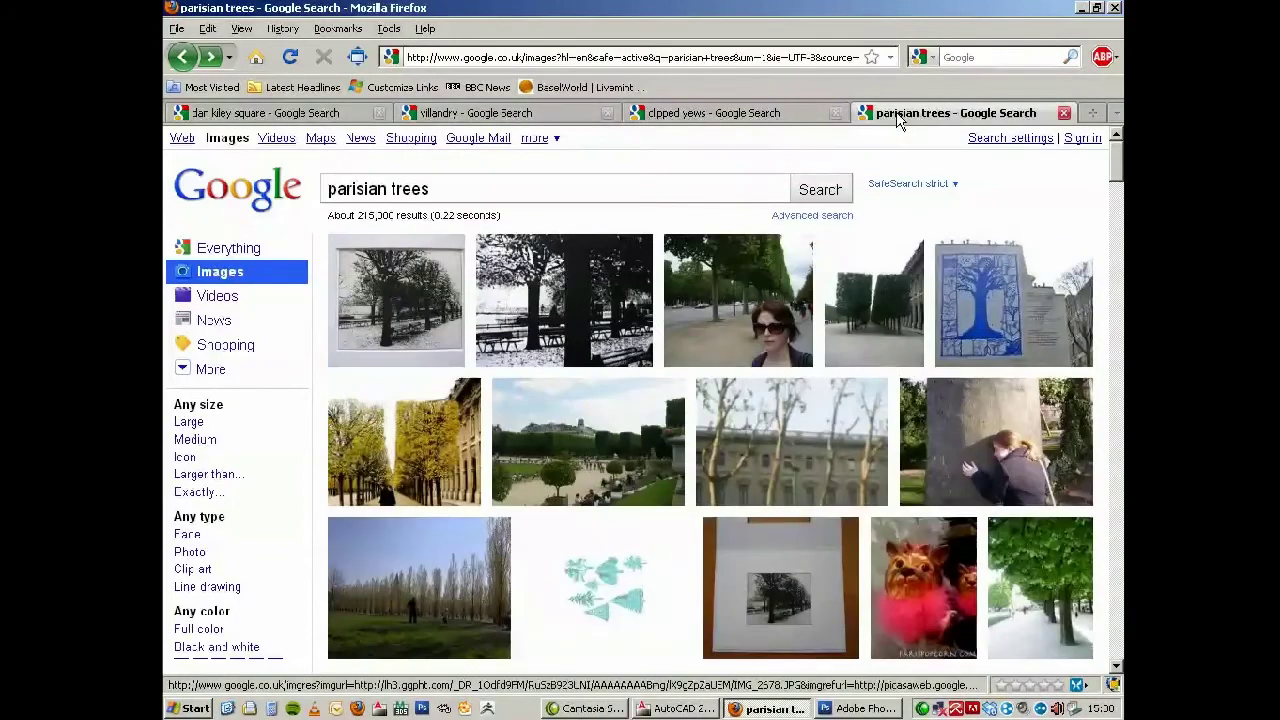
mouse_move(770, 283)
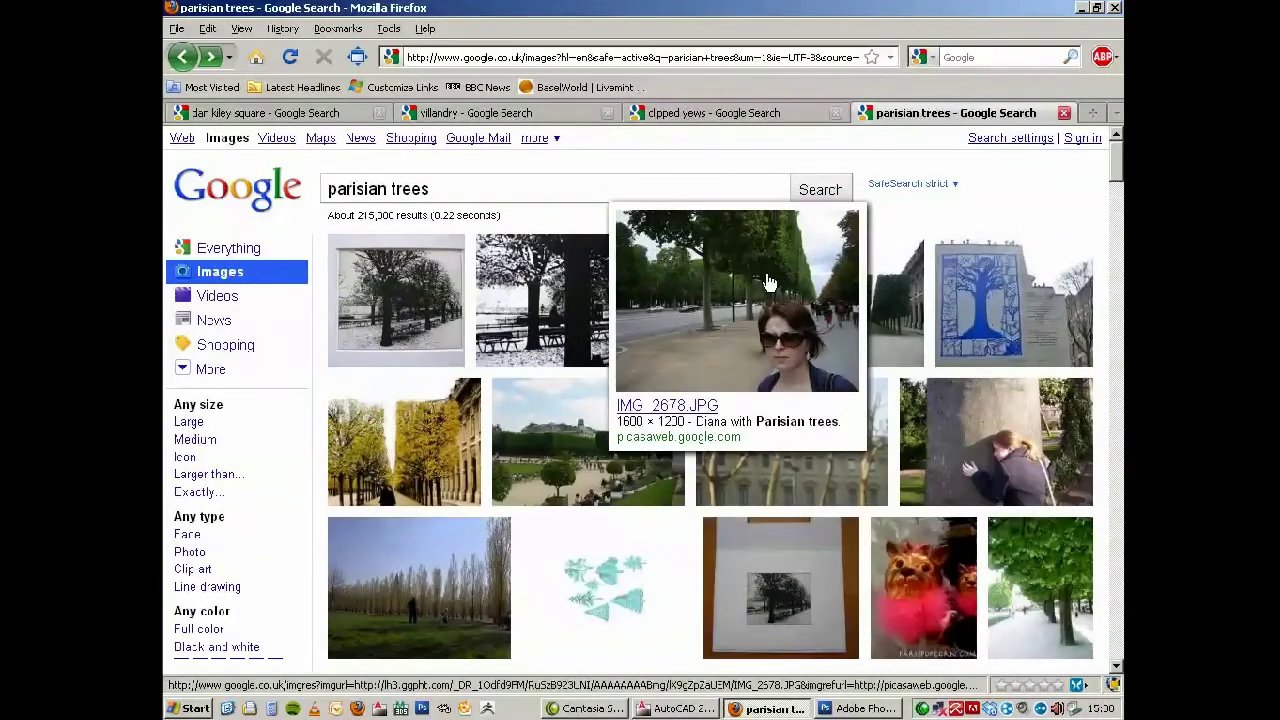
mouse_move(880, 277)
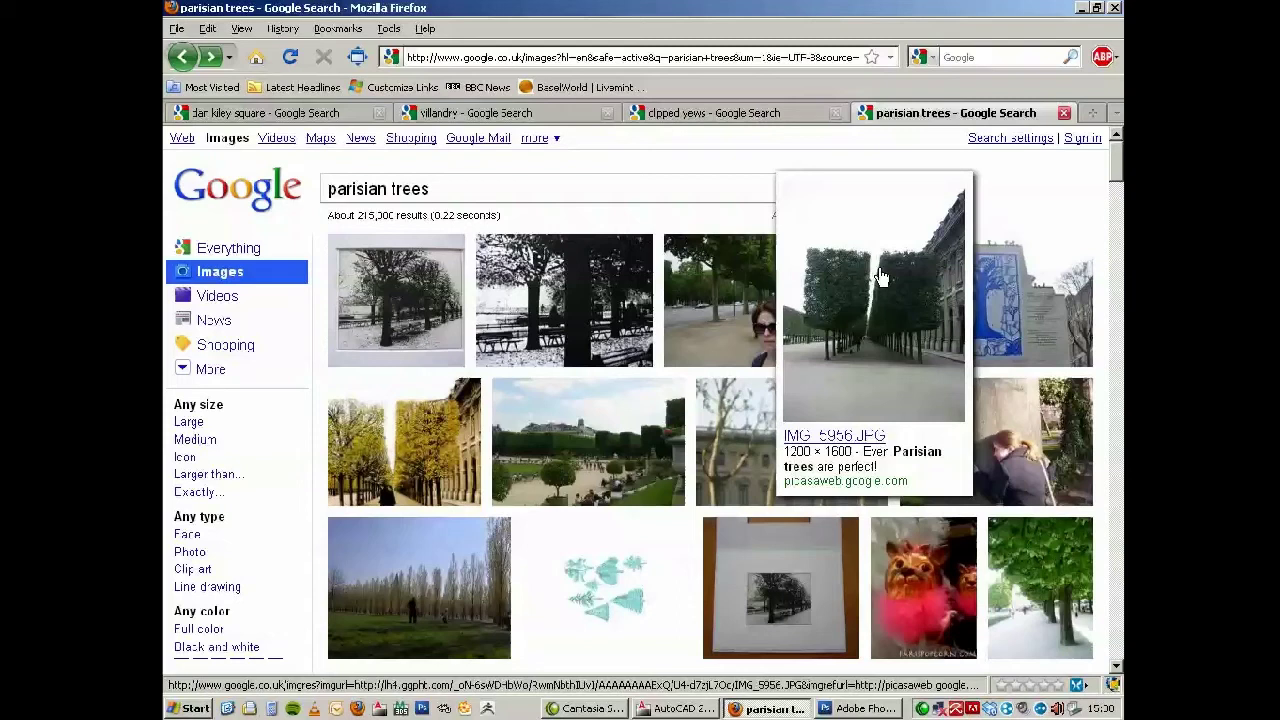
scroll(880, 277, down, 8)
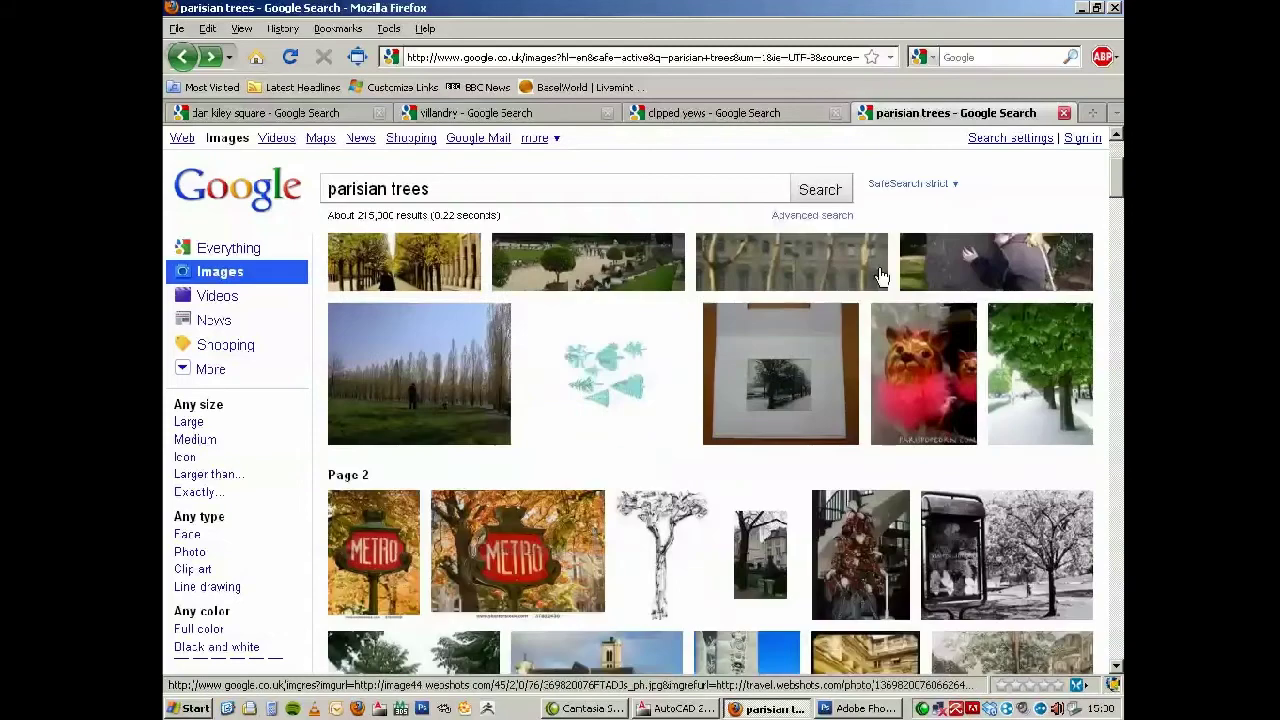
click(677, 115)
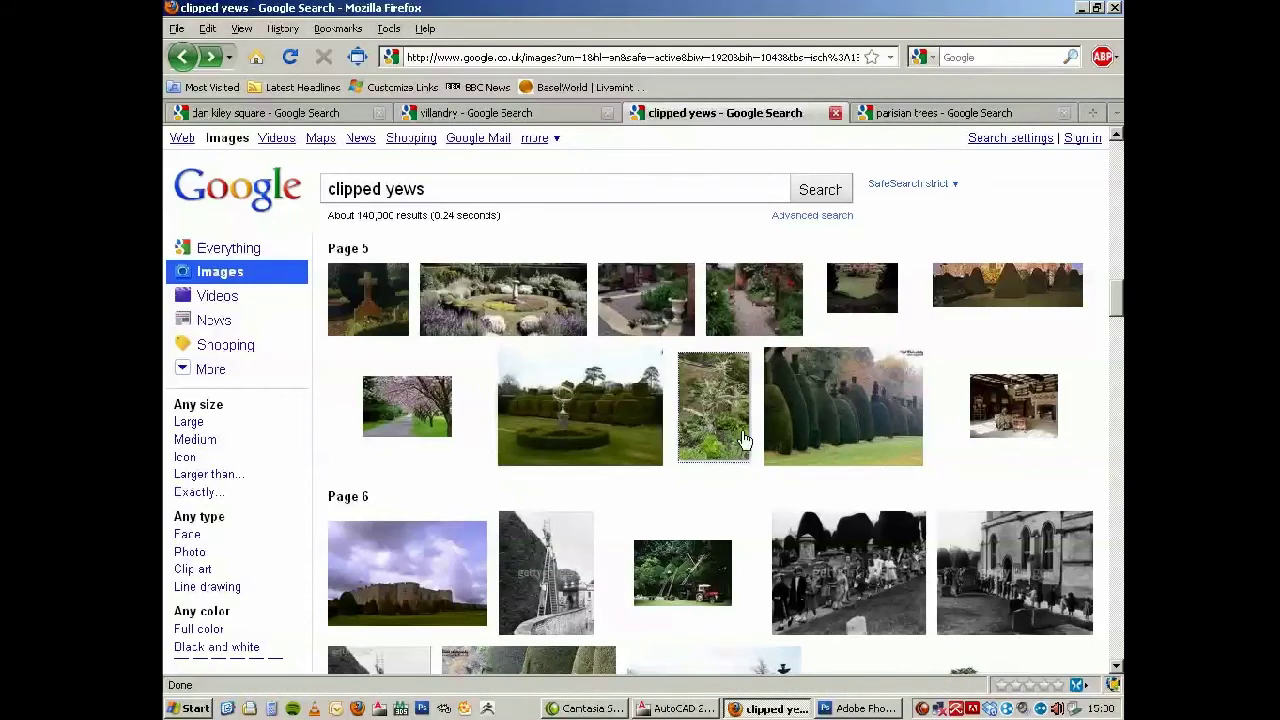
scroll(810, 428, up, 17)
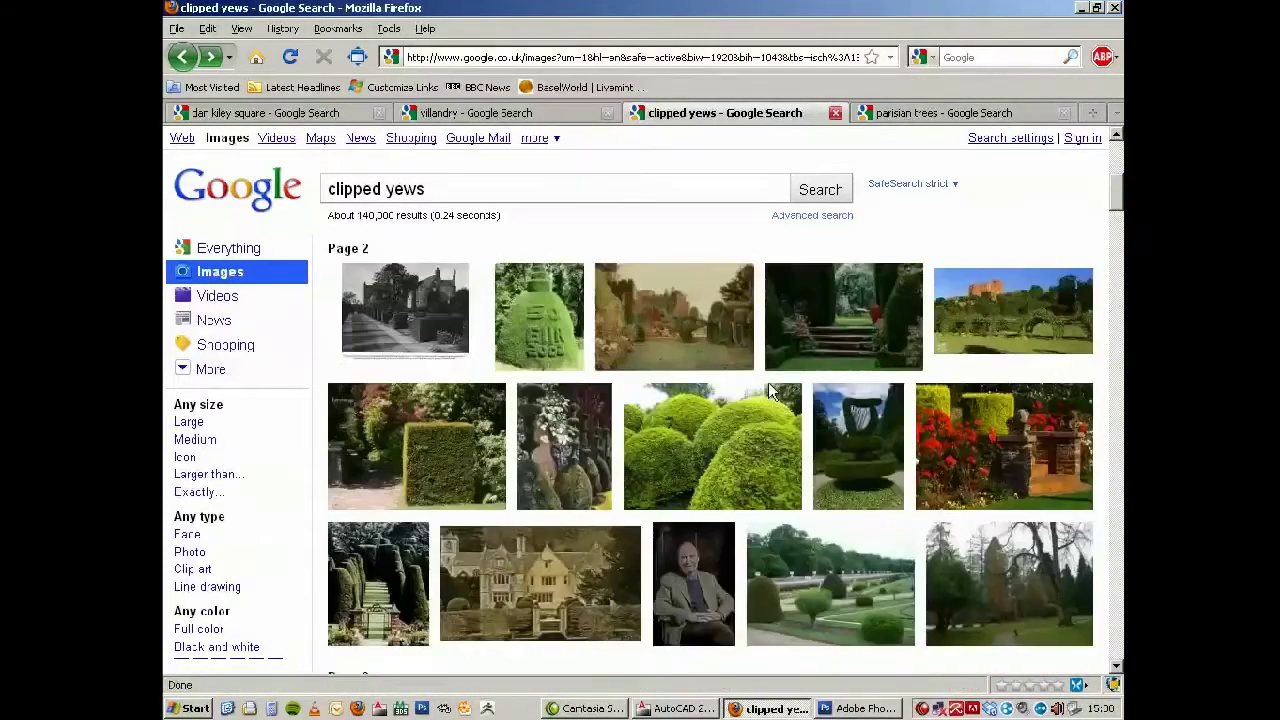
scroll(722, 400, up, 2)
mouse_move(877, 547)
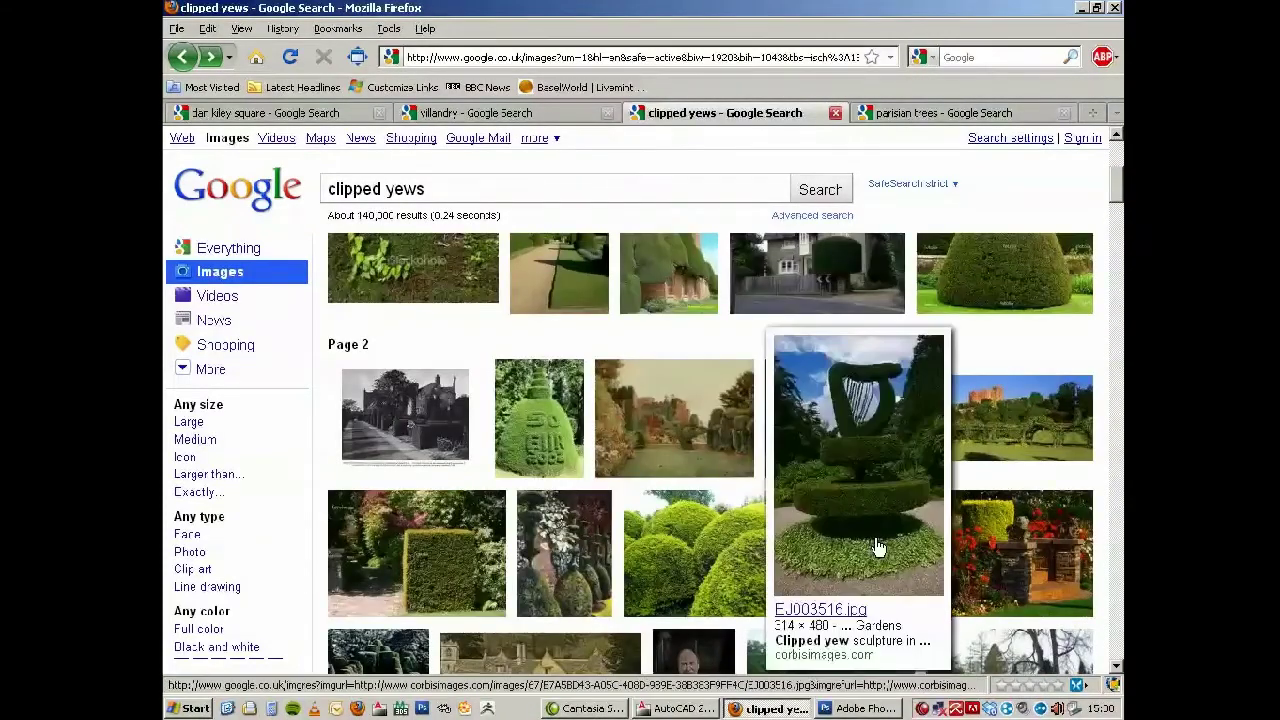
scroll(877, 547, up, 5)
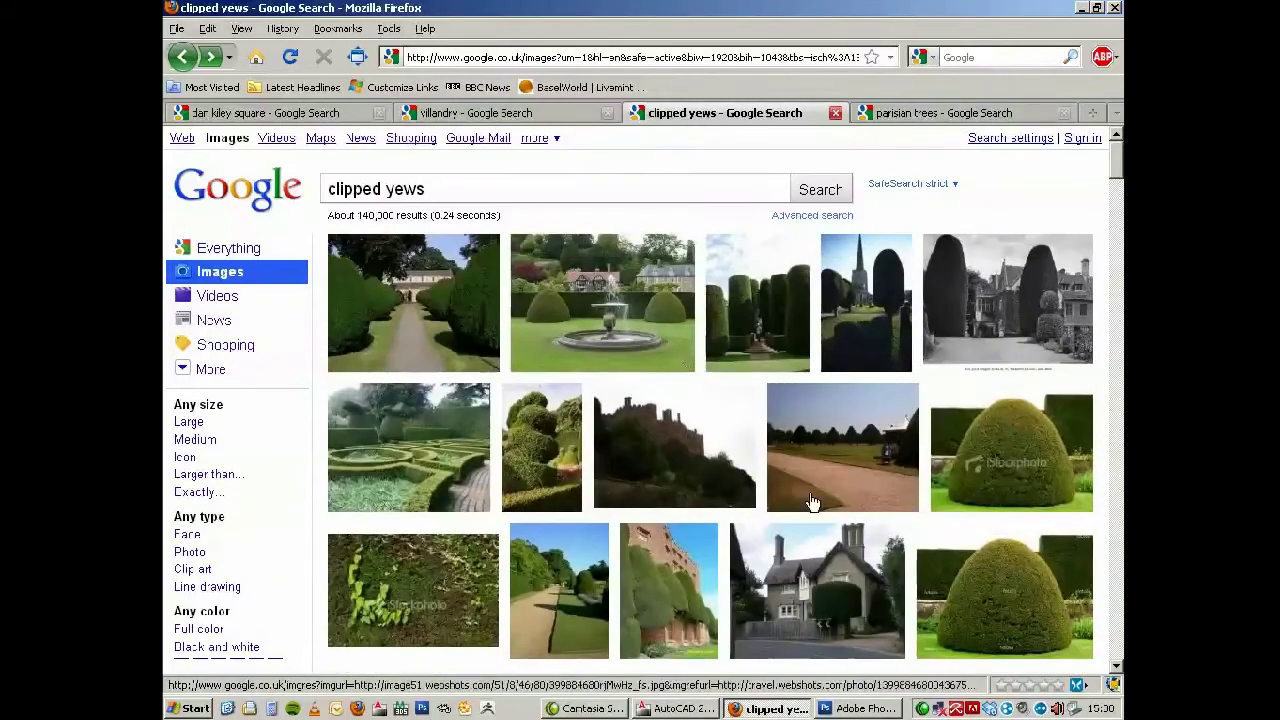
Step: Browse the villandry and dan kiley square image results, then minimize Firefox
click(518, 114)
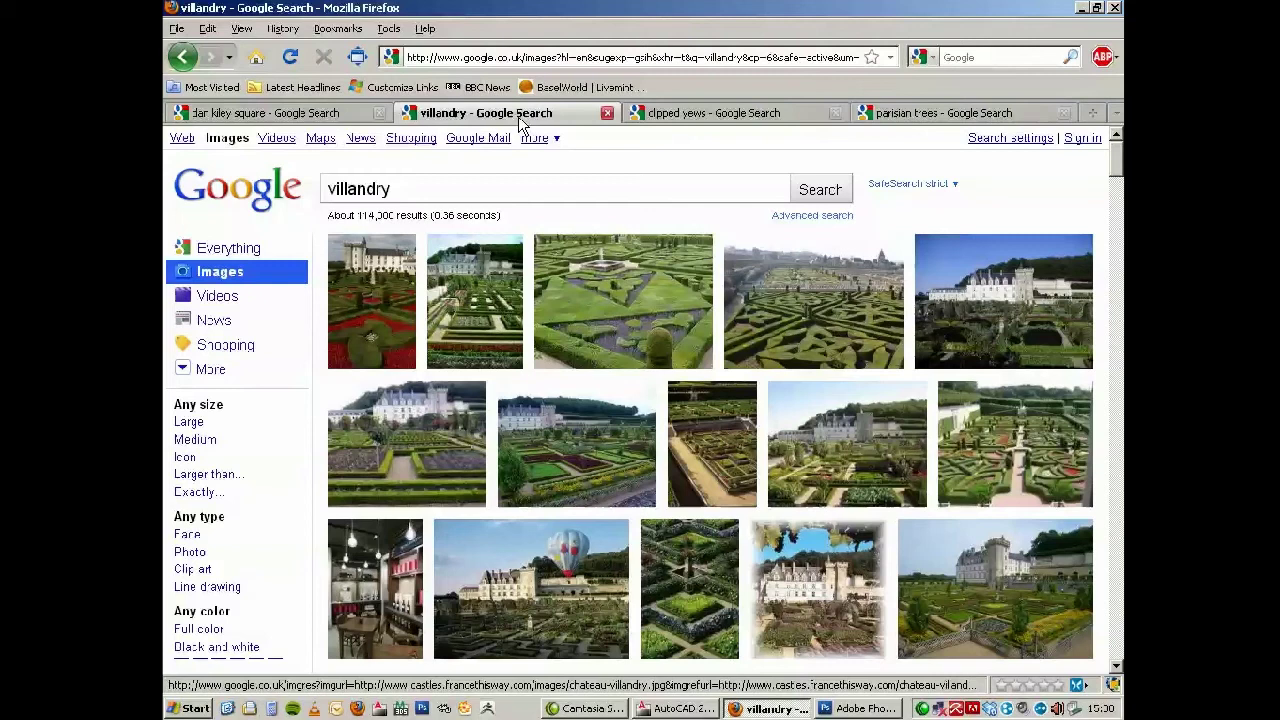
mouse_move(577, 343)
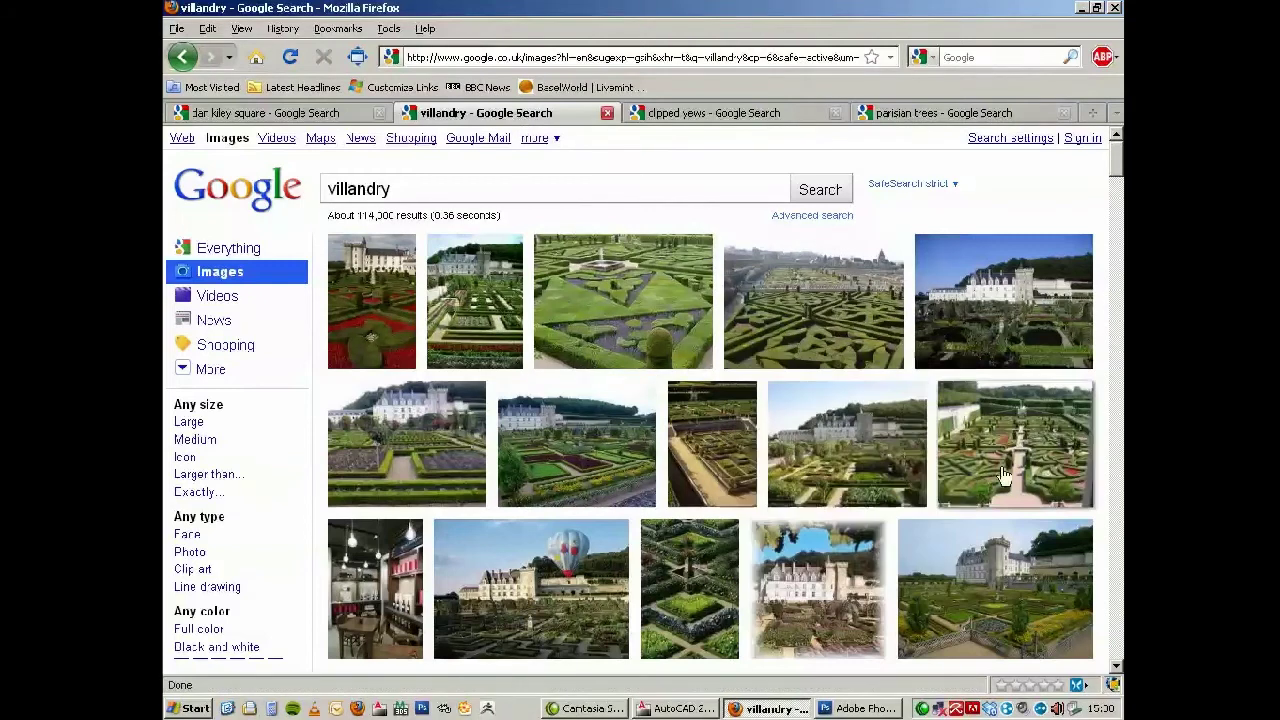
mouse_move(1013, 472)
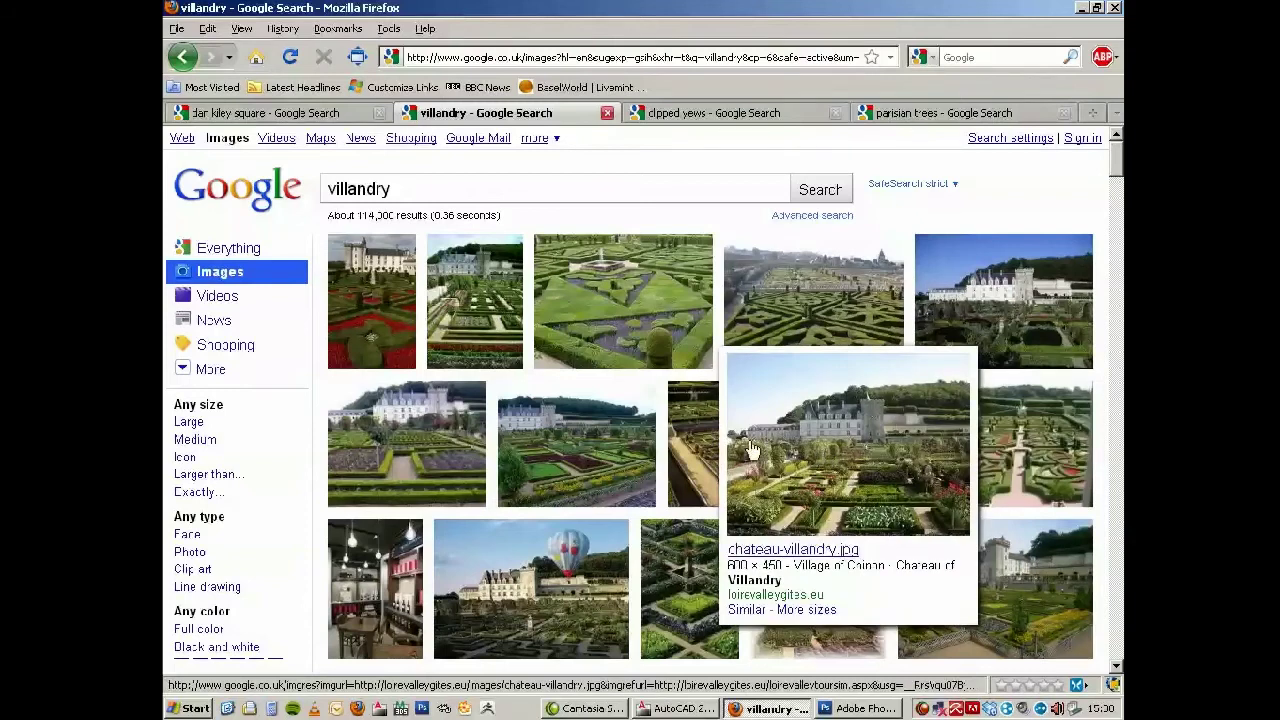
mouse_move(671, 430)
click(352, 113)
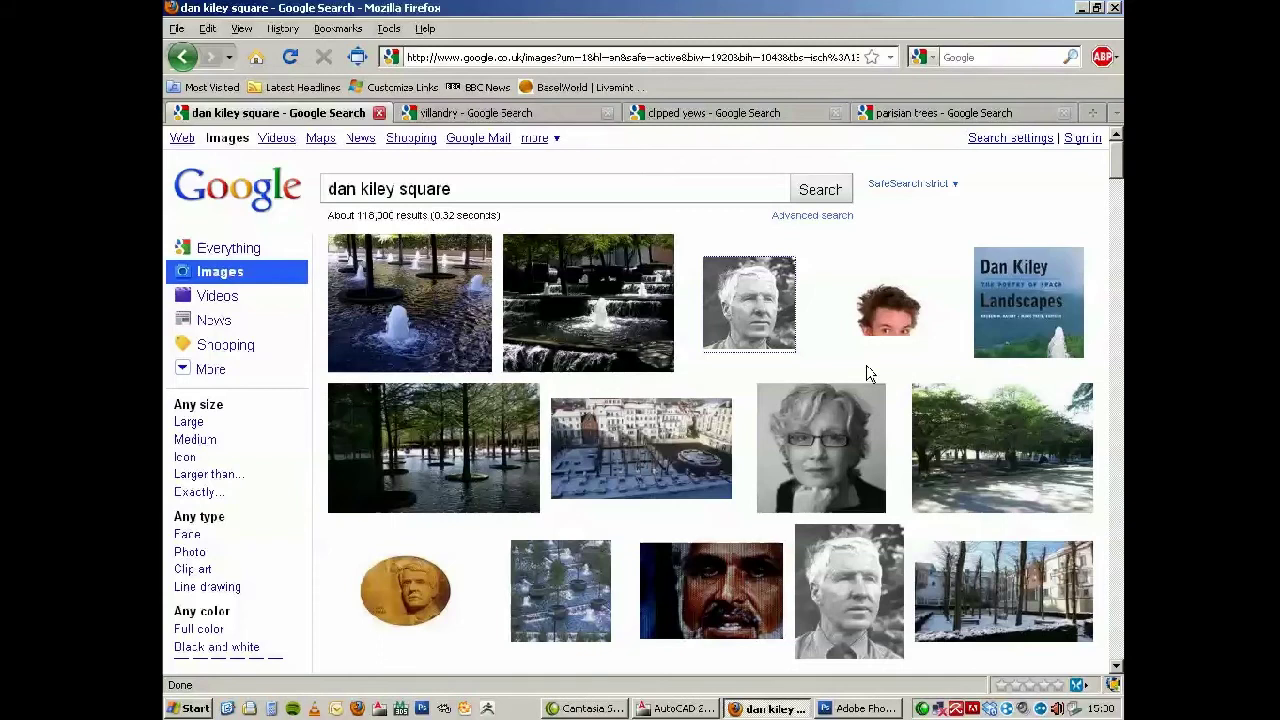
scroll(868, 374, down, 5)
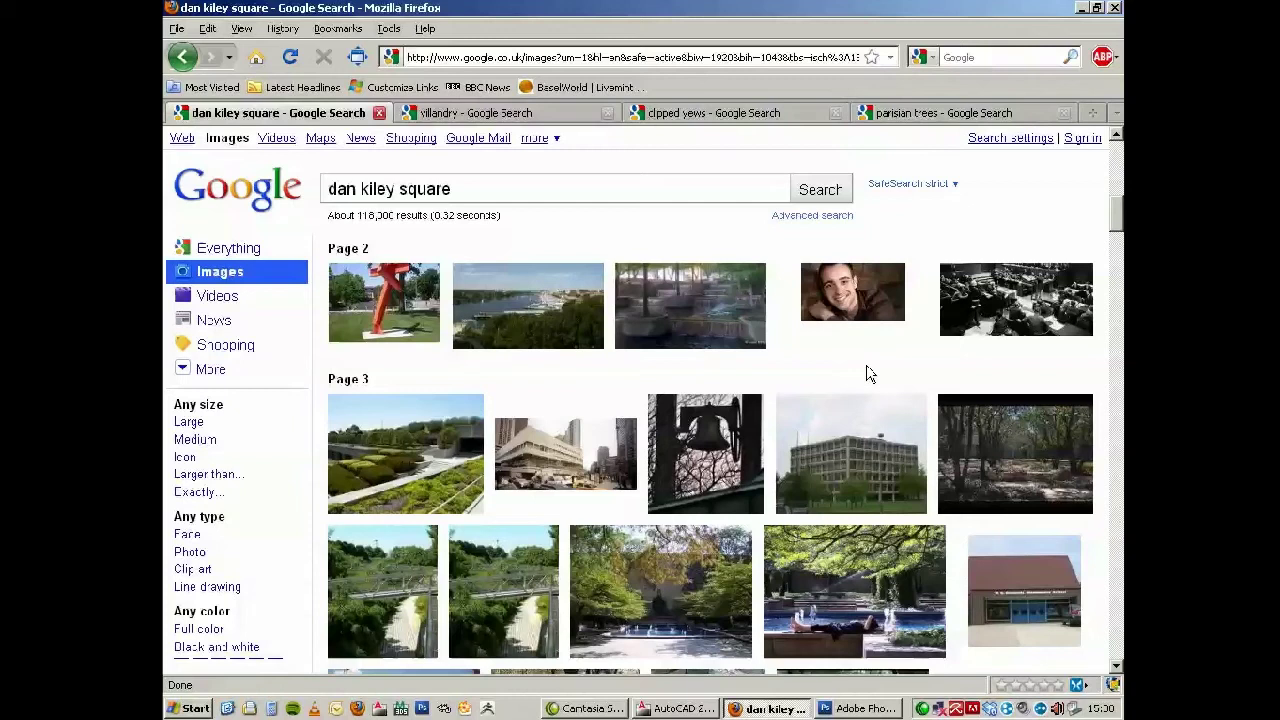
mouse_move(831, 421)
click(1081, 7)
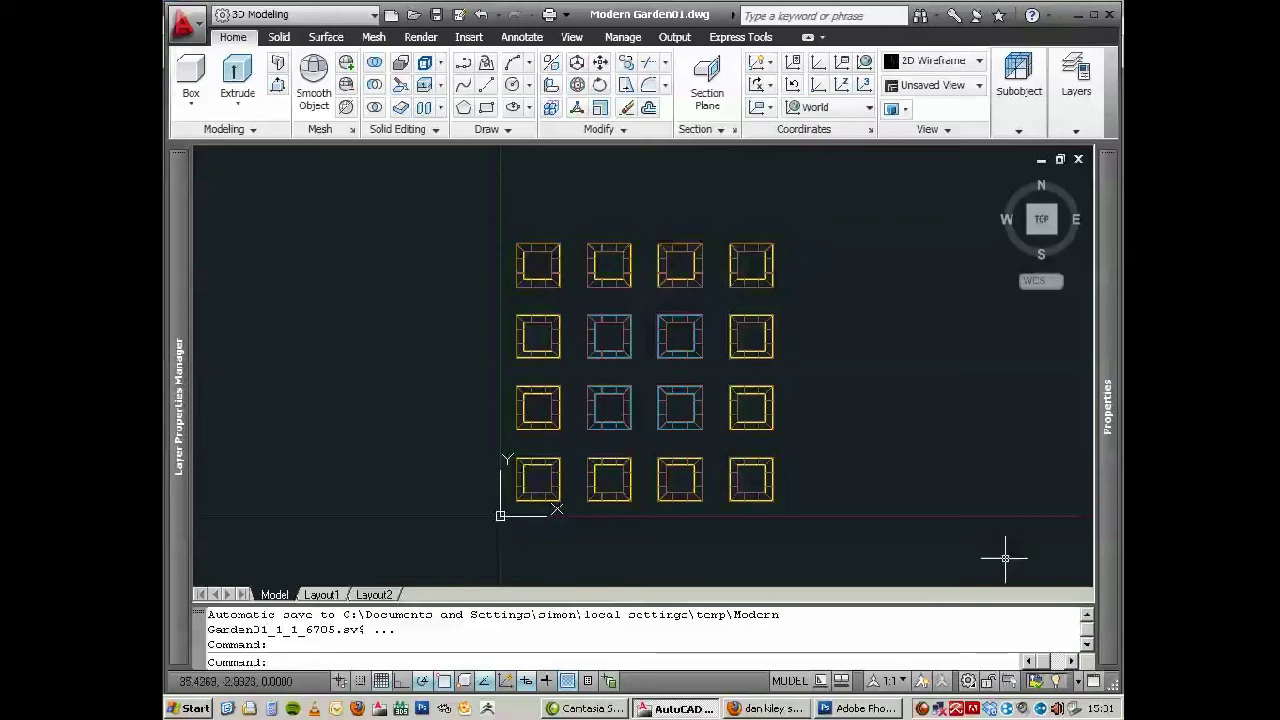
click(922, 708)
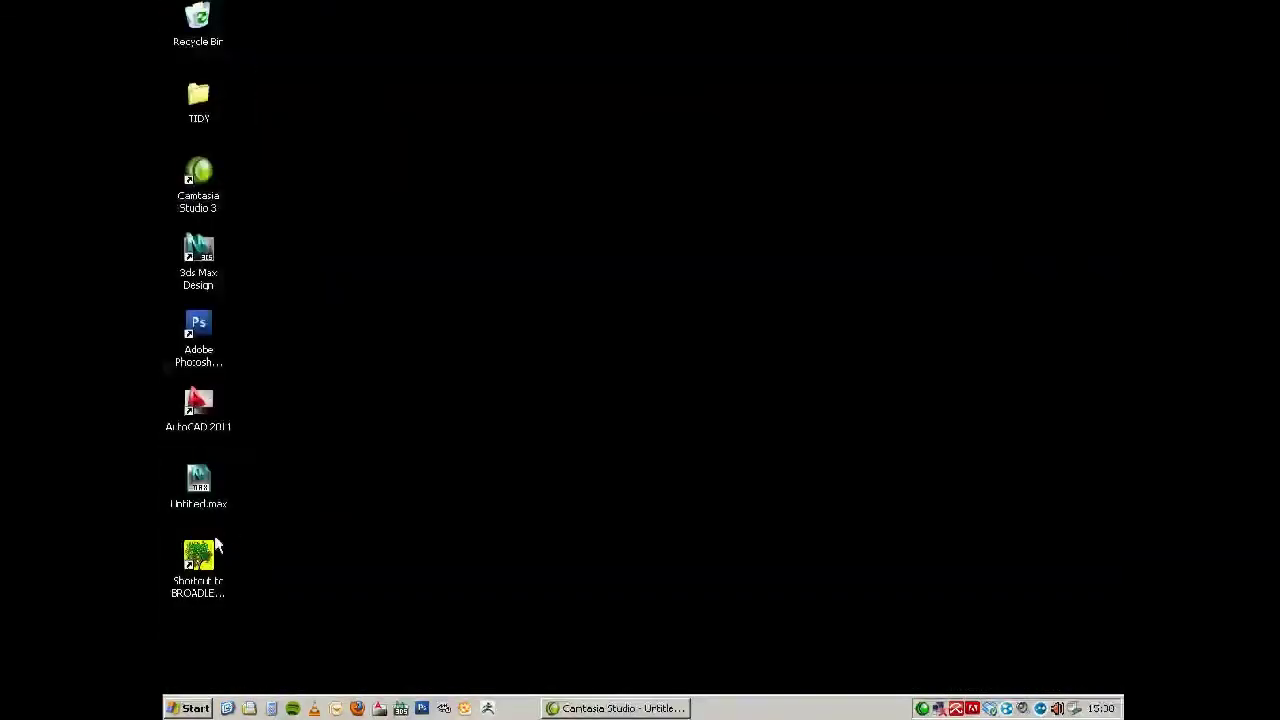
Step: Launch OnyxTREE BROADLEAF full-screen on the Betula Pendula D birch in cylinder display
double_click(205, 560)
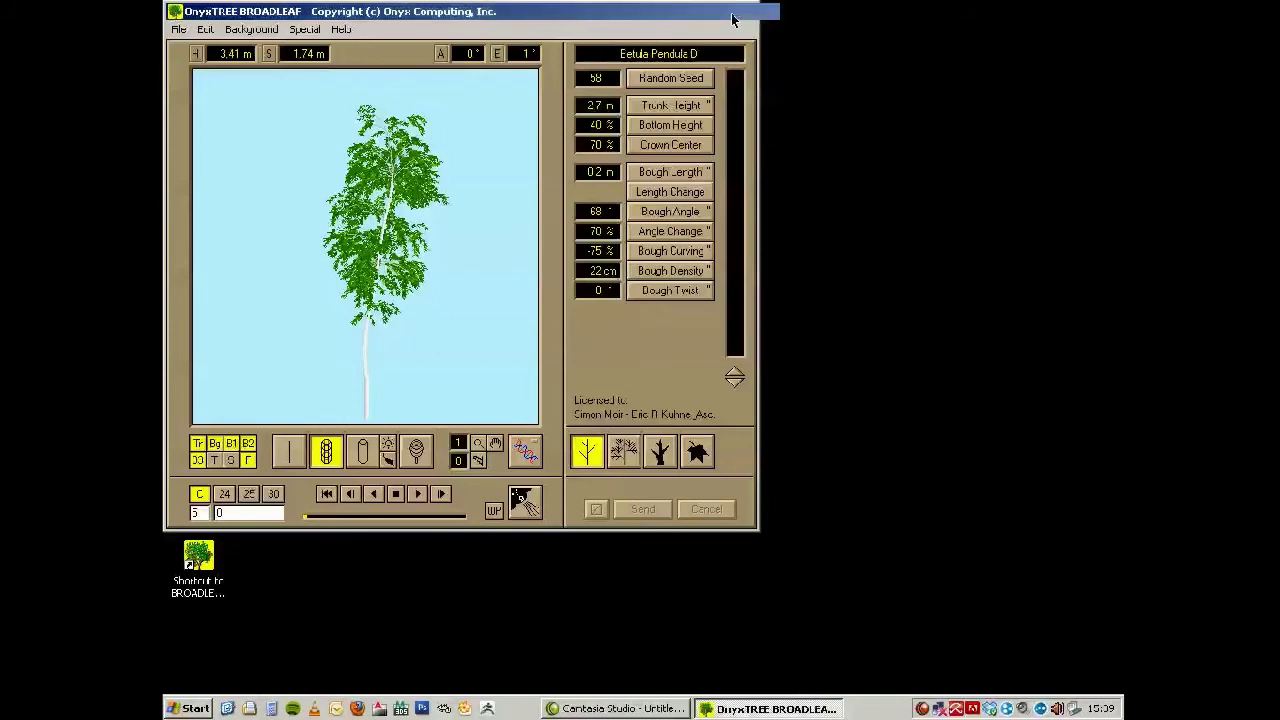
click(730, 12)
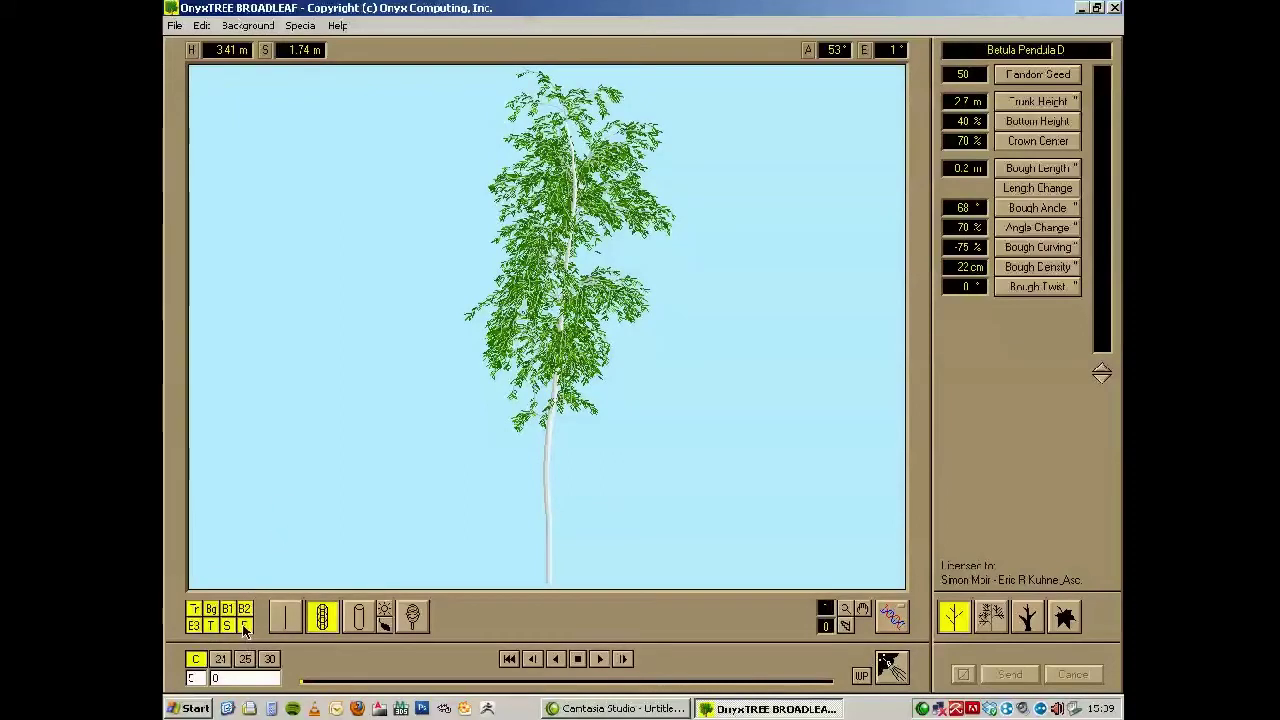
click(358, 617)
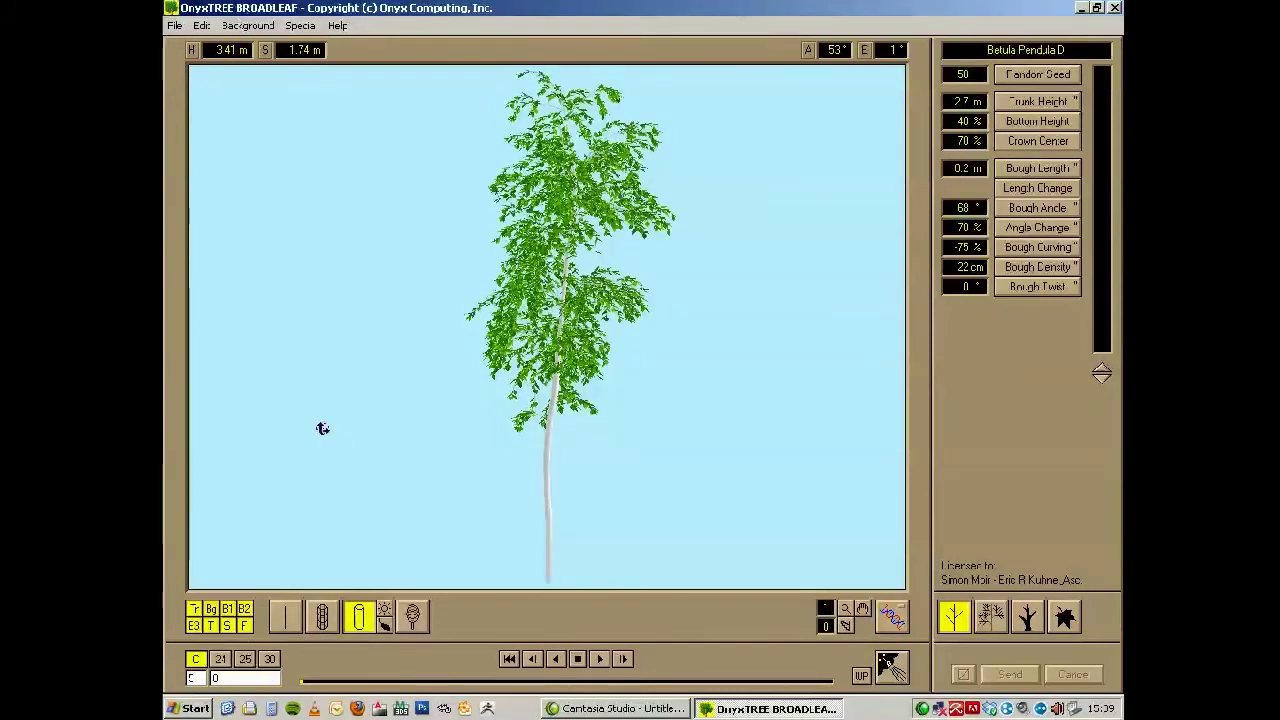
Step: Toggle off the F, S, T, E3, B2 and B1 tree parts, stripping leaves and twigs
click(246, 626)
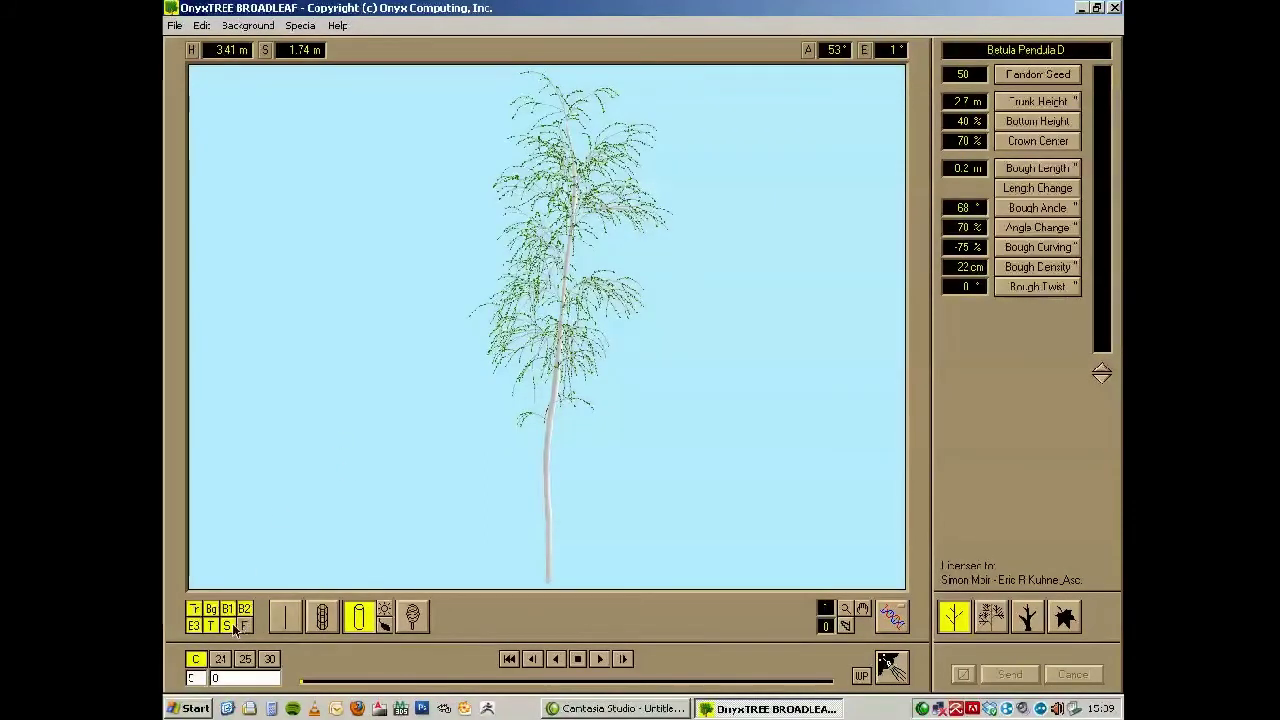
click(228, 626)
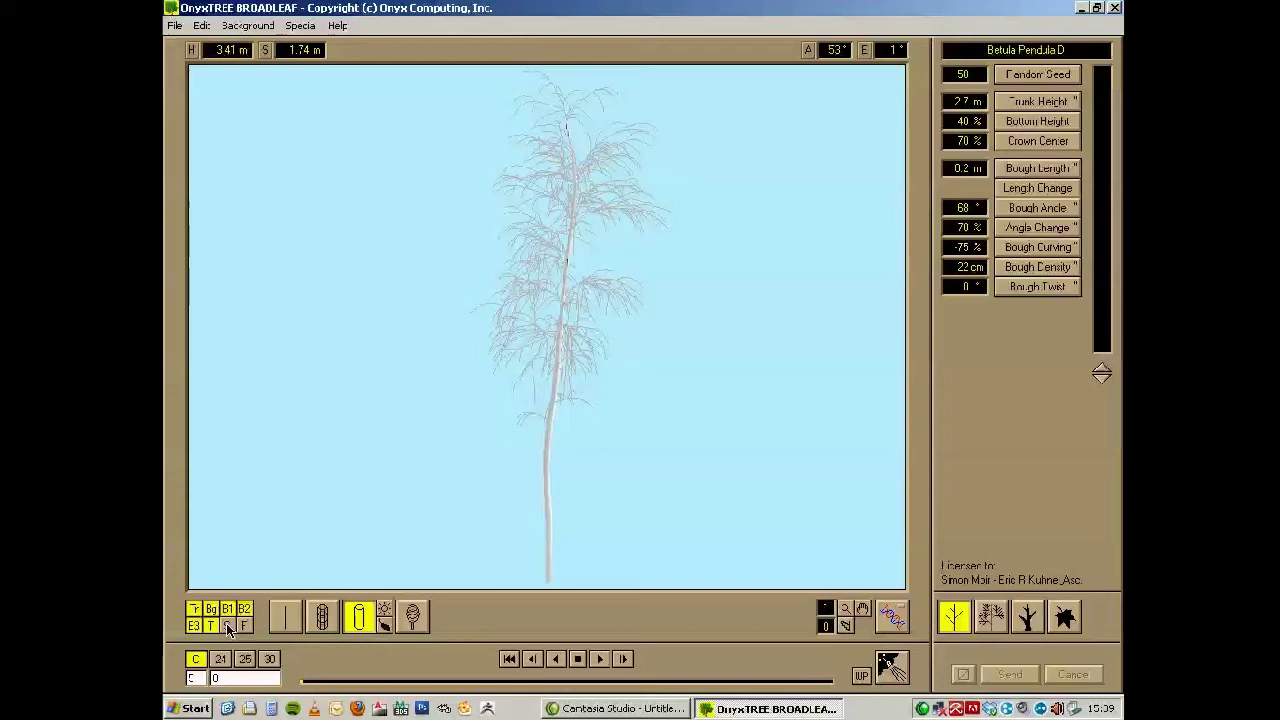
click(210, 626)
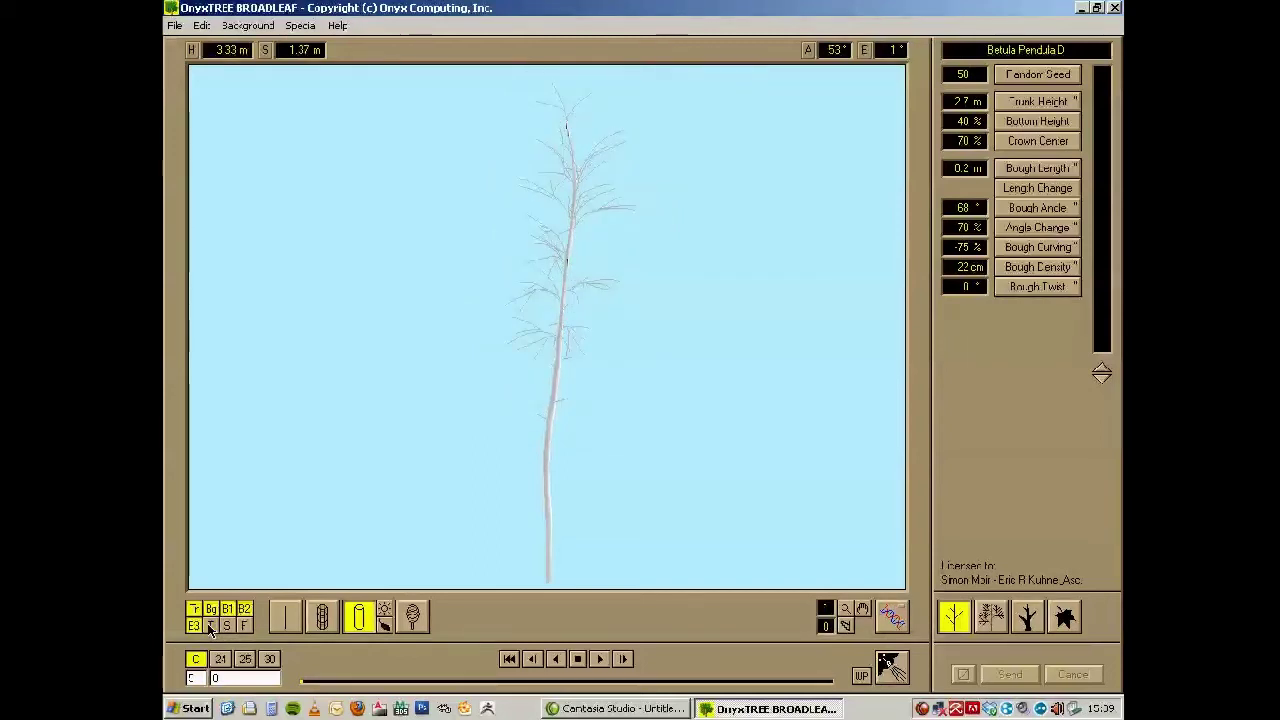
click(198, 626)
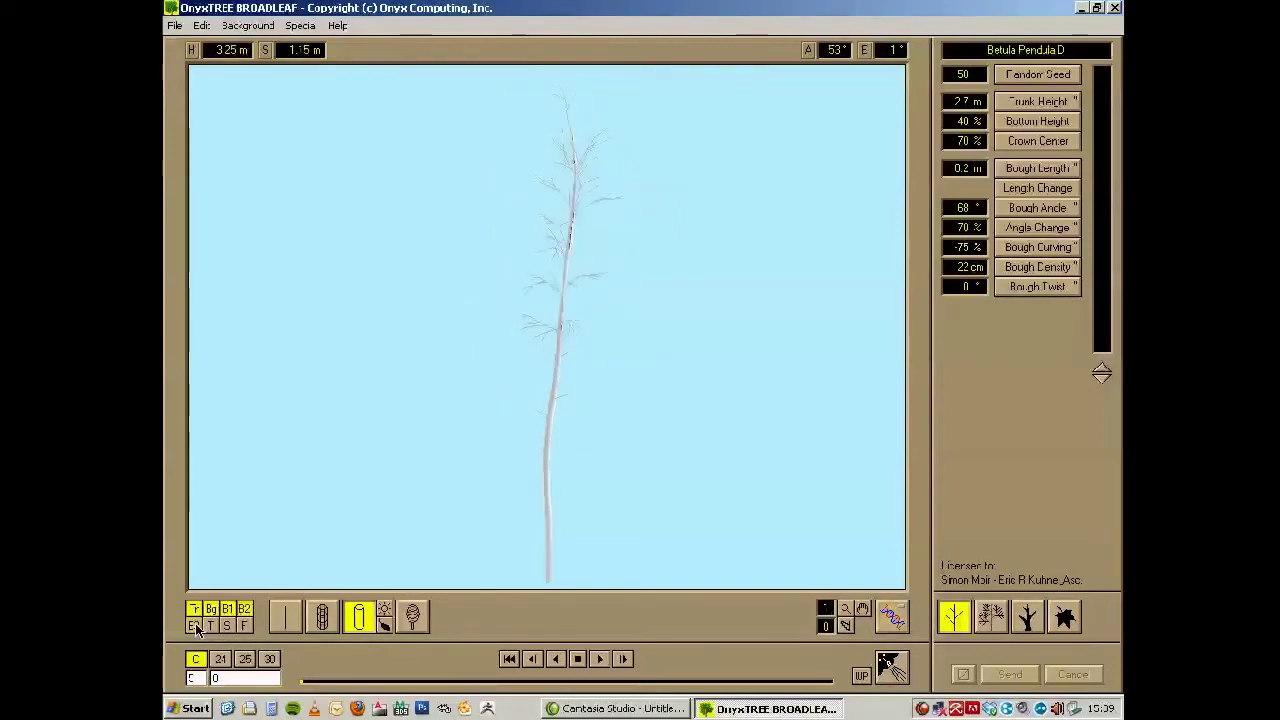
click(244, 609)
click(228, 610)
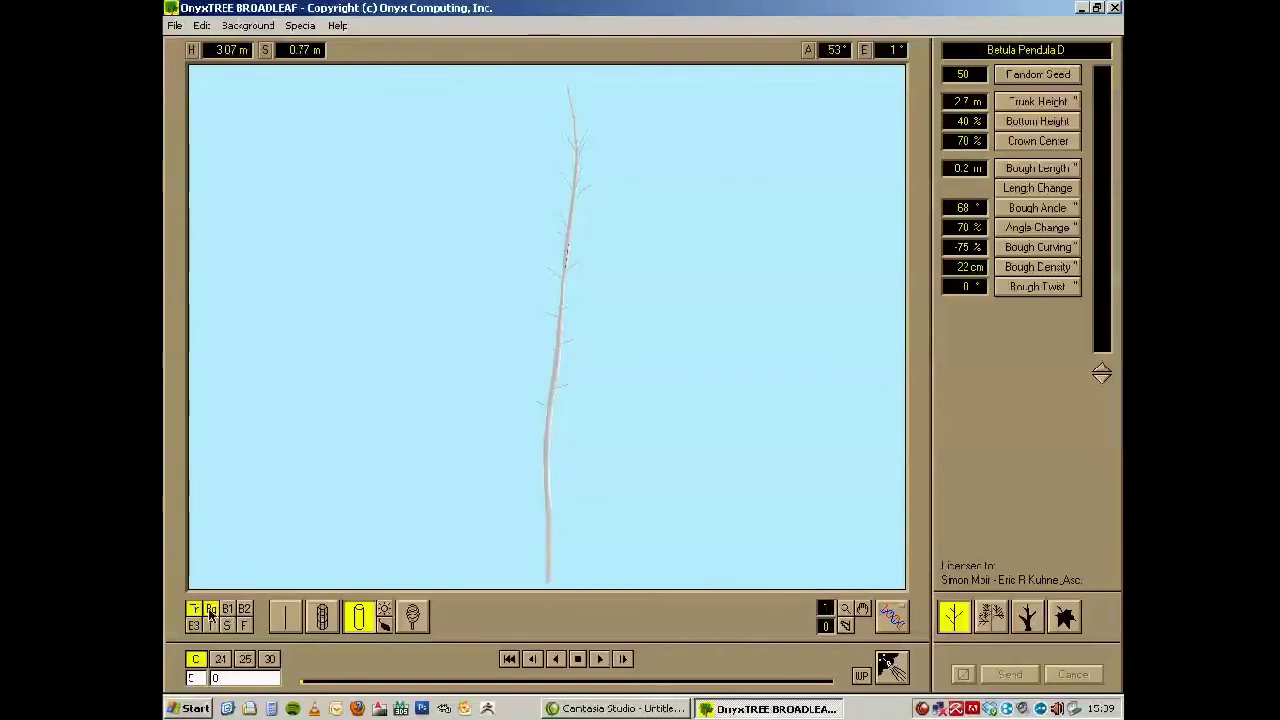
click(211, 610)
Step: Hide the trunk and open Load Parameters on the Backup (T:) drive
click(194, 609)
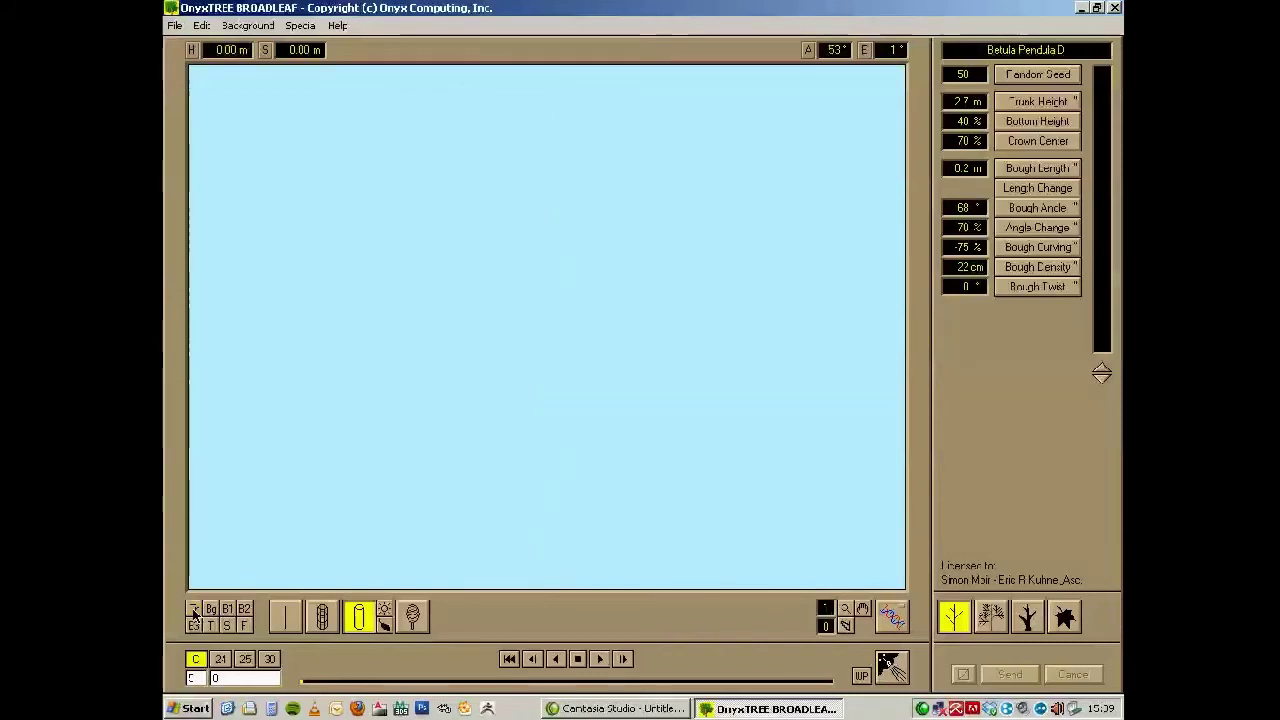
click(175, 26)
click(180, 46)
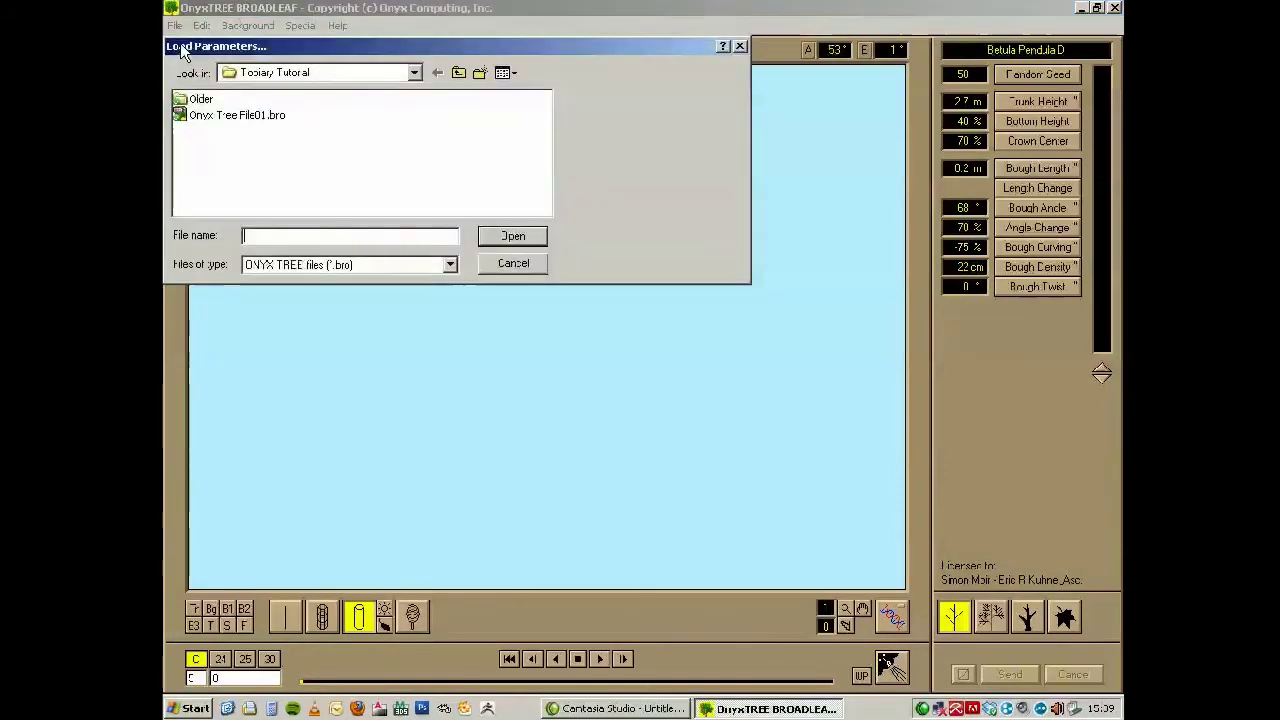
click(278, 75)
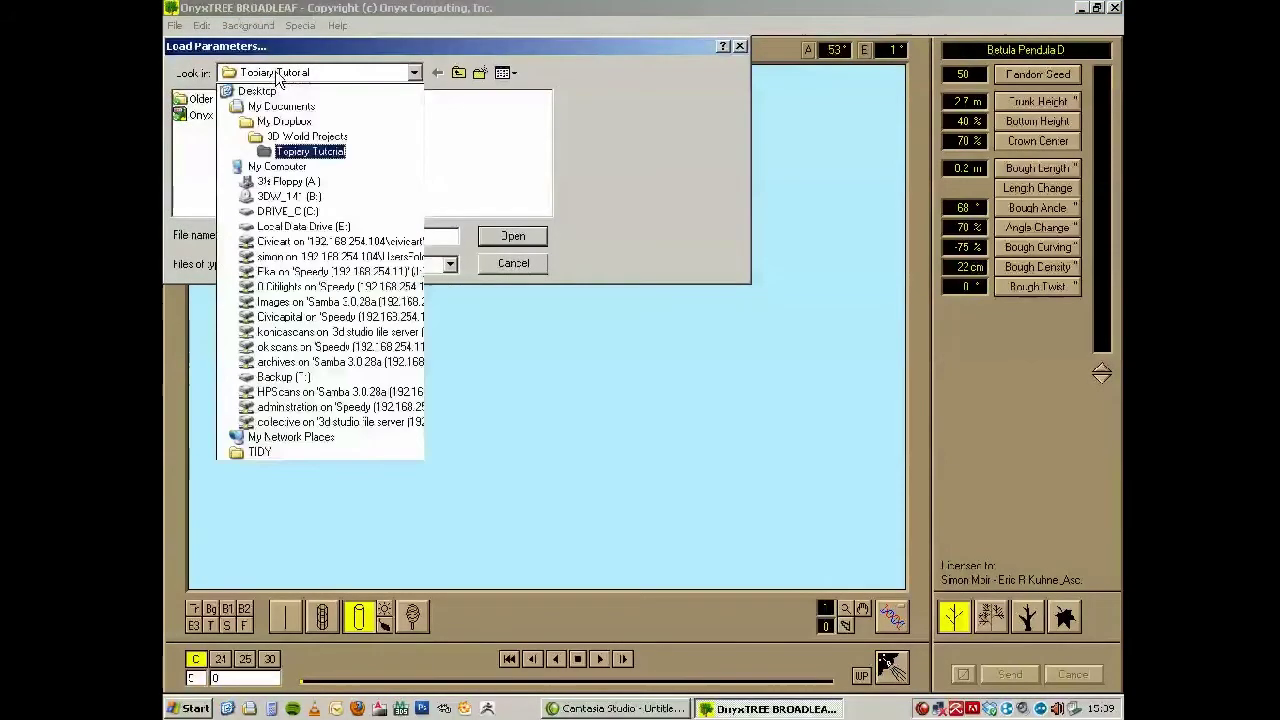
click(290, 380)
drag(194, 208, 380, 209)
Step: Browse to ONYX > OnyxTREE BROADLEAF 6 > BROADLEAF Library > Broadleaf Library
double_click(428, 166)
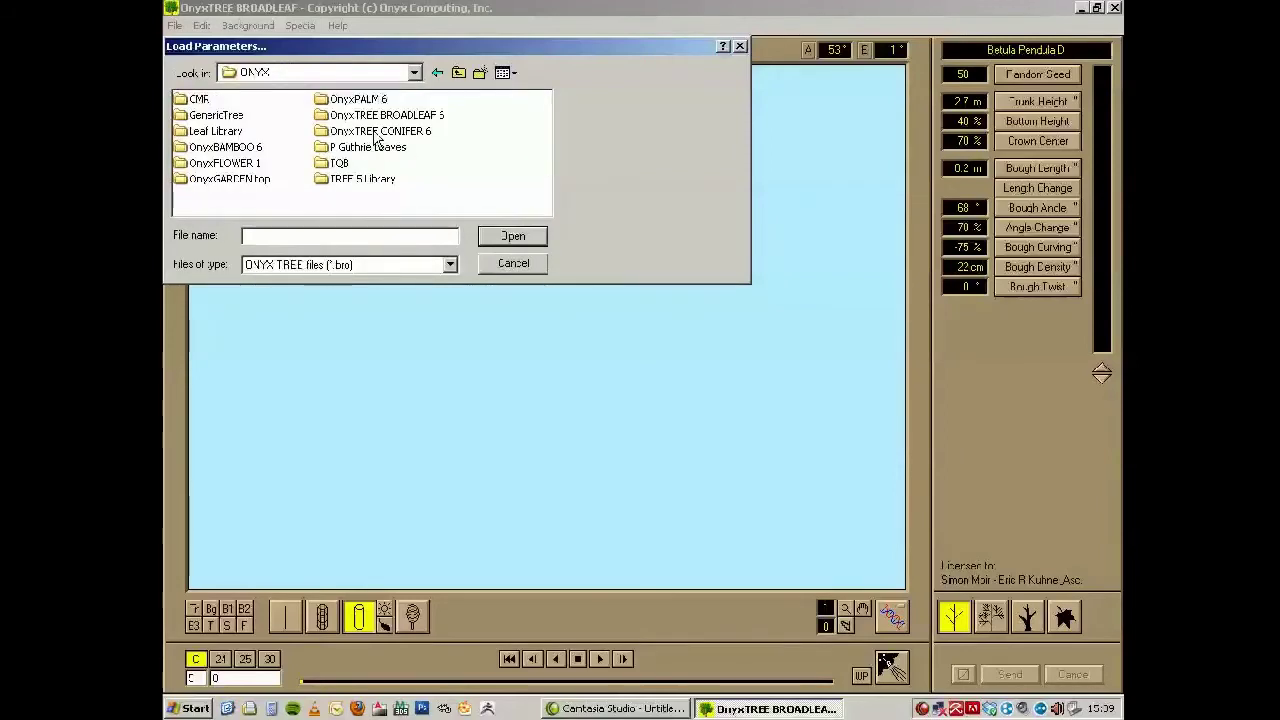
double_click(345, 117)
click(205, 115)
double_click(205, 99)
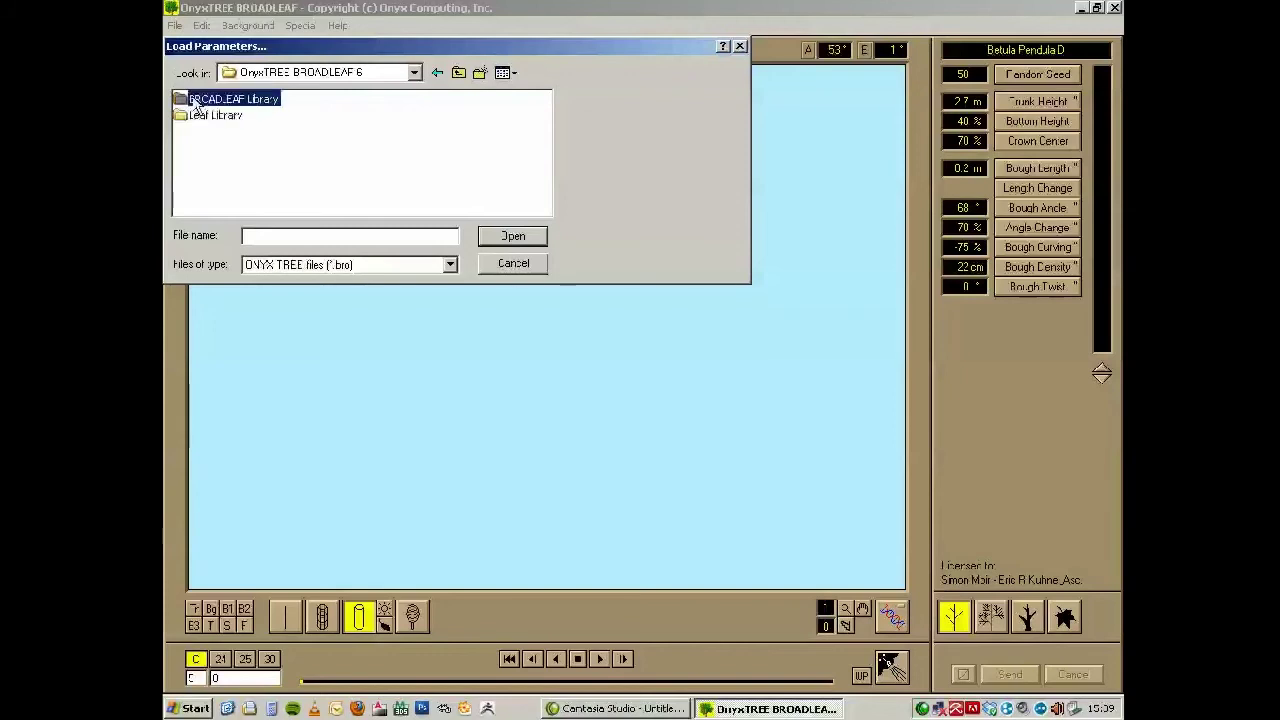
double_click(196, 118)
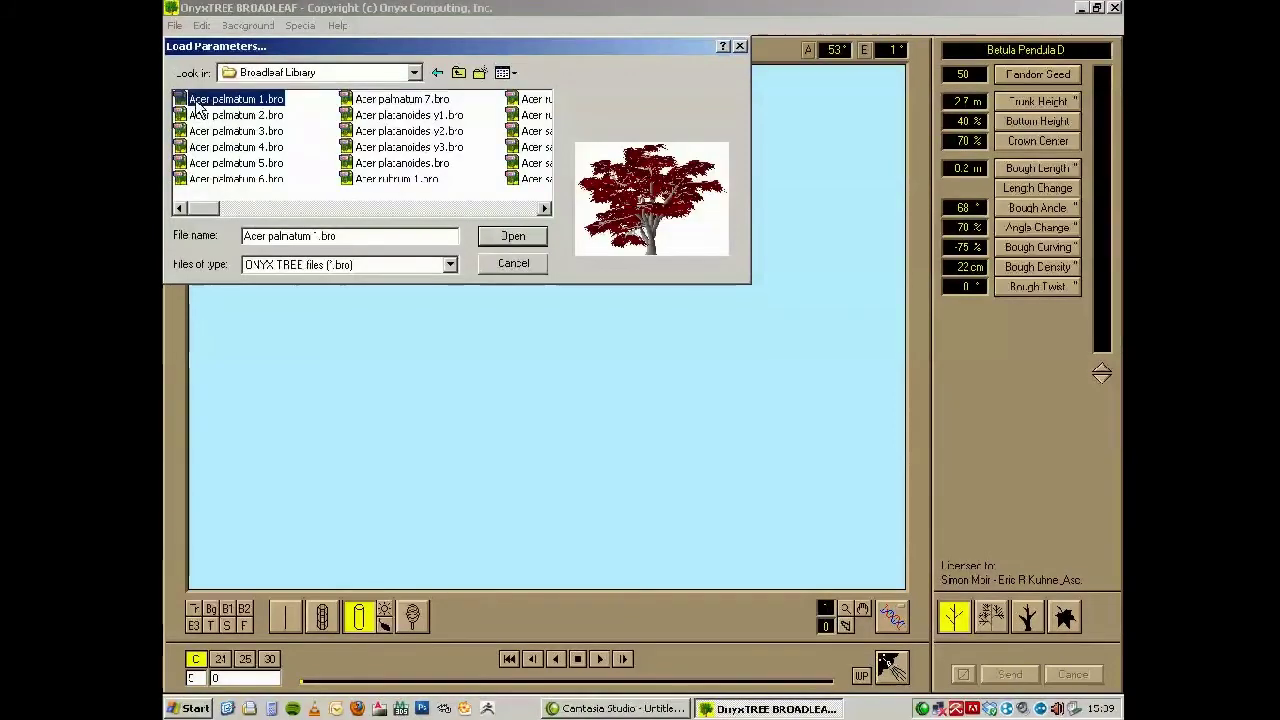
Step: Preview the presets, load Acer saccharum 1, and orbit the leafy maple
key(Down)
key(Down)
key(Down)
key(Down)
key(Down)
key(Down)
key(Down)
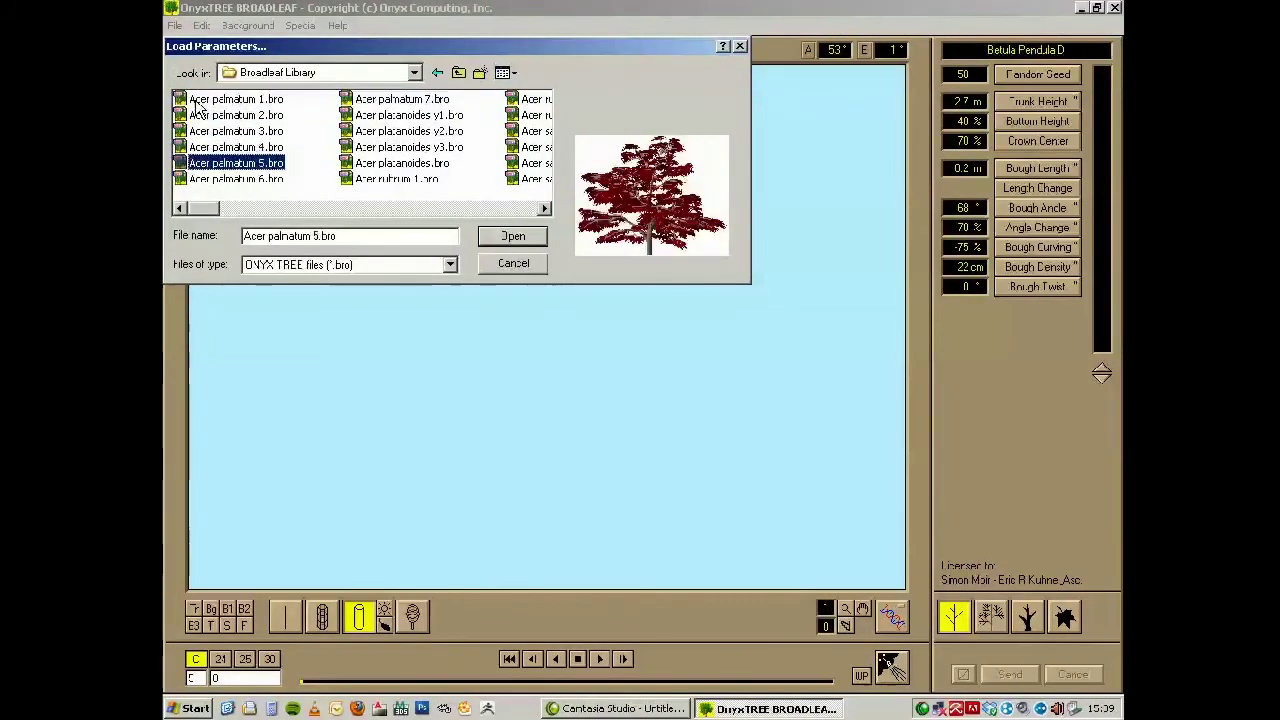
key(Down)
key(Down)
key(Down)
key(Down)
key(Down)
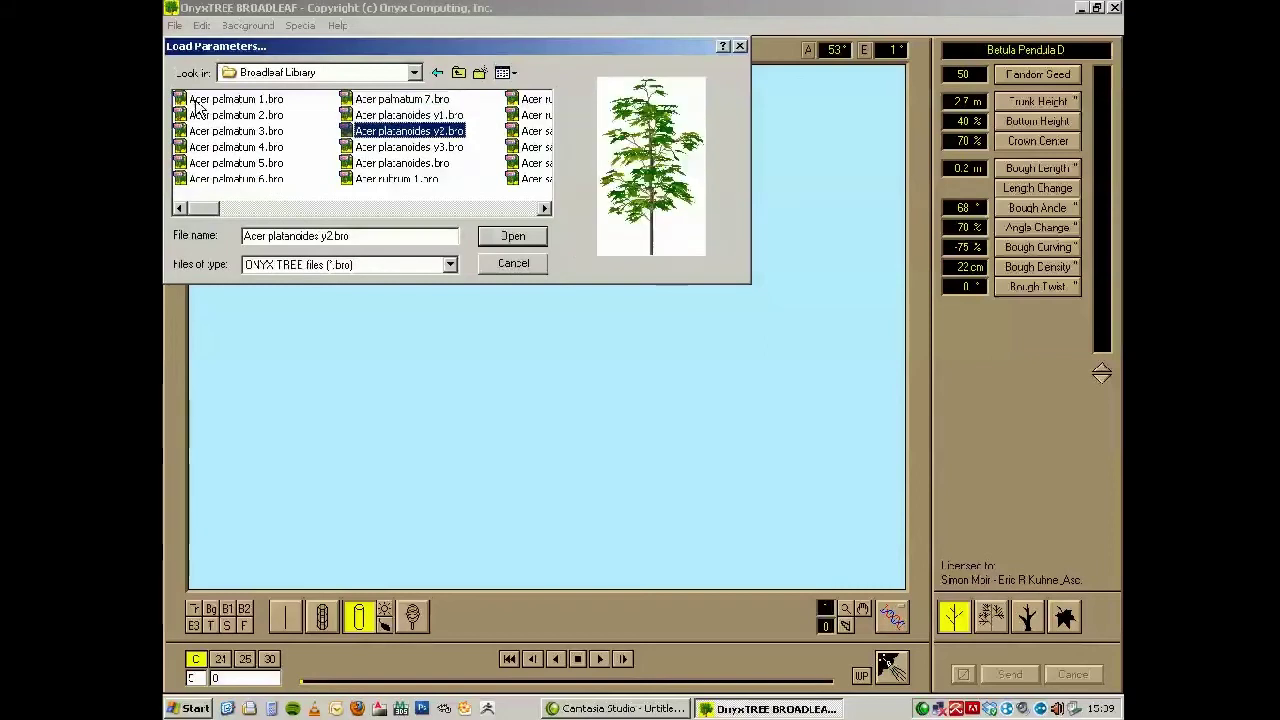
key(Down)
key(Down)
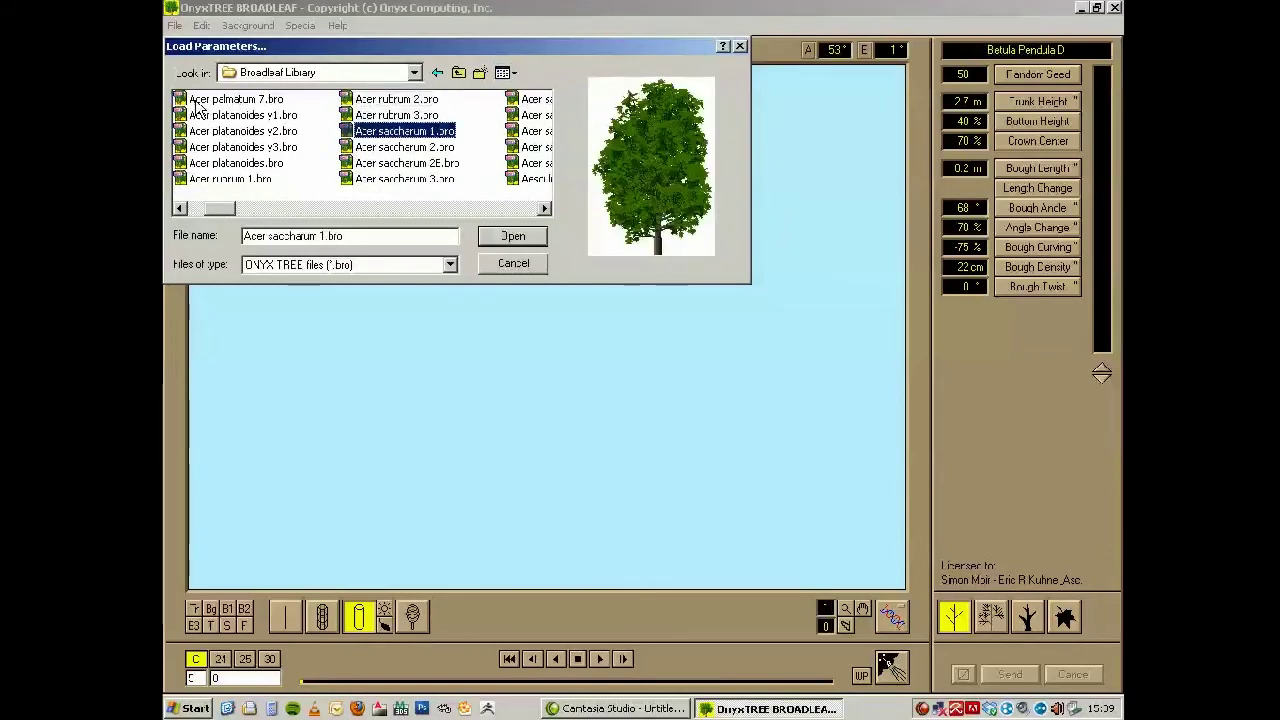
key(Return)
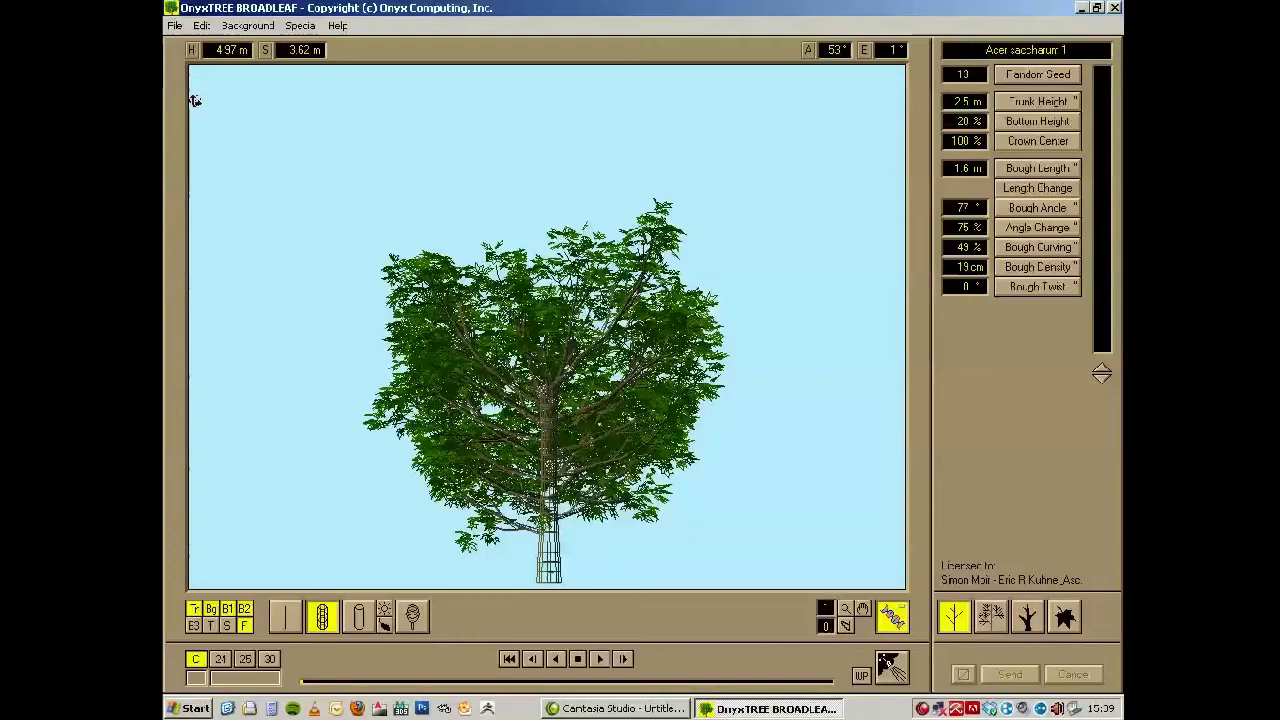
drag(313, 448, 329, 480)
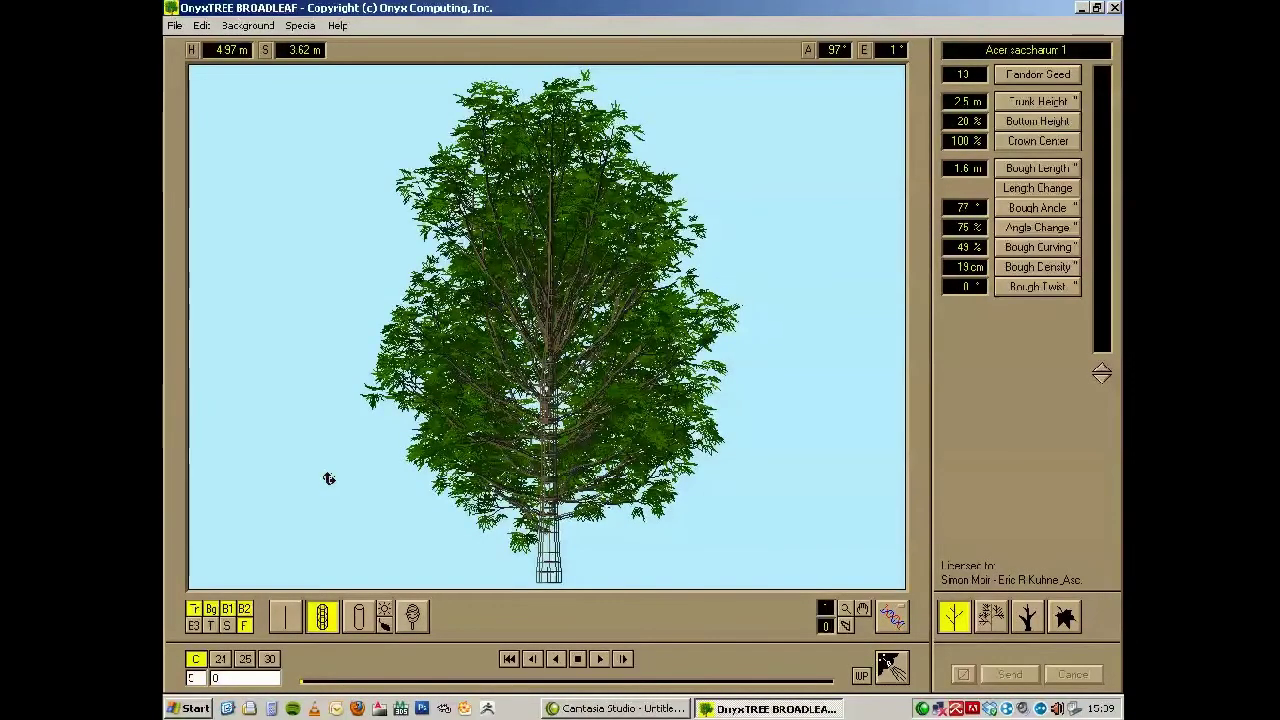
click(171, 30)
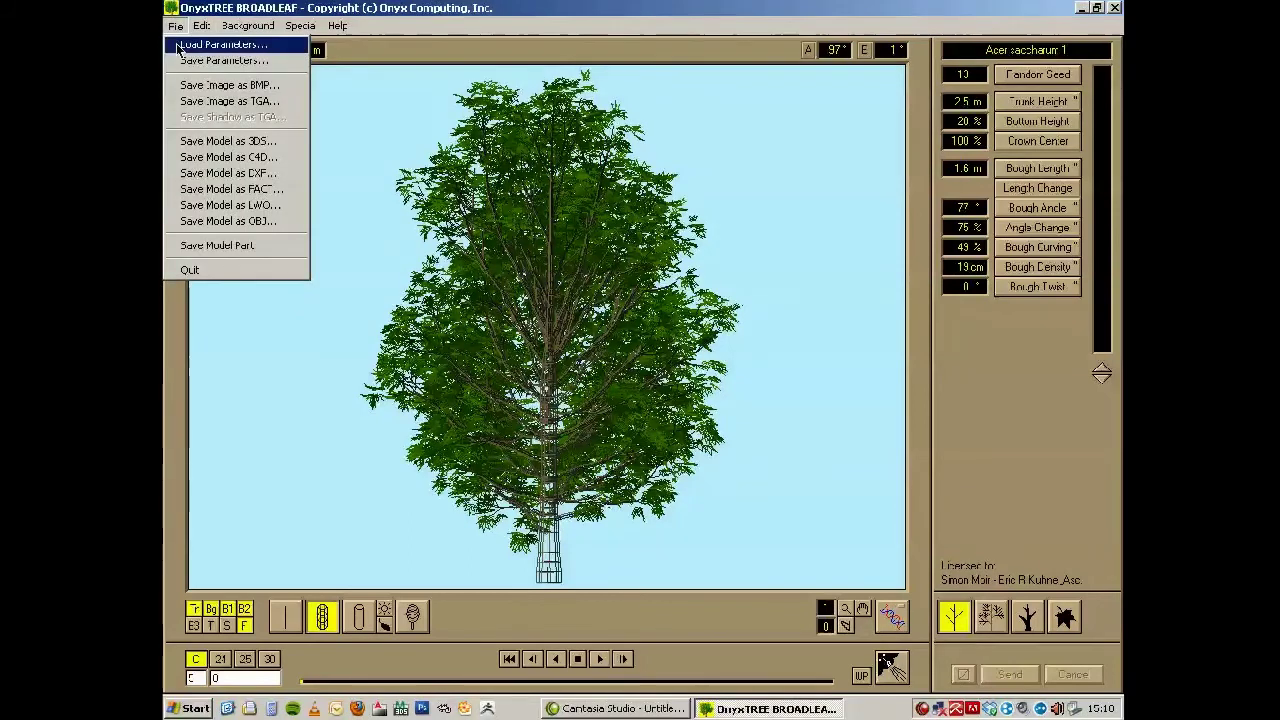
Step: Reopen Load Parameters and browse to the My Documents folder
click(200, 44)
click(275, 75)
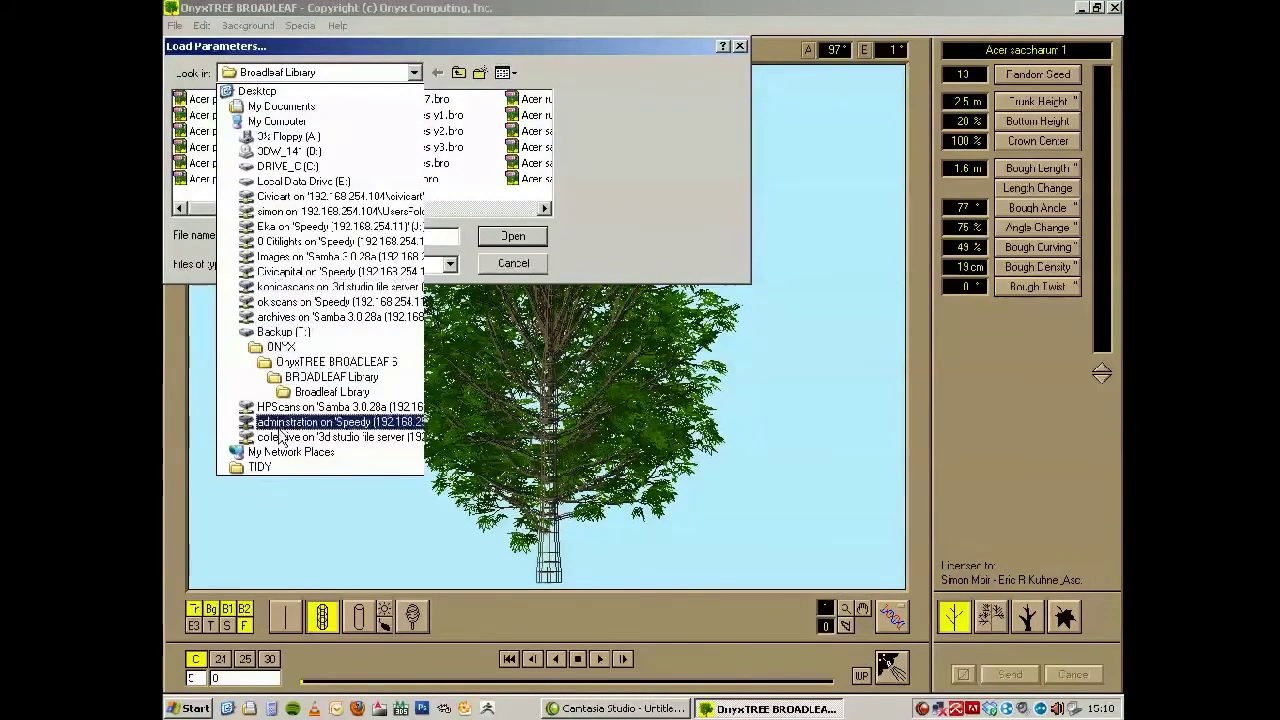
click(258, 93)
double_click(226, 101)
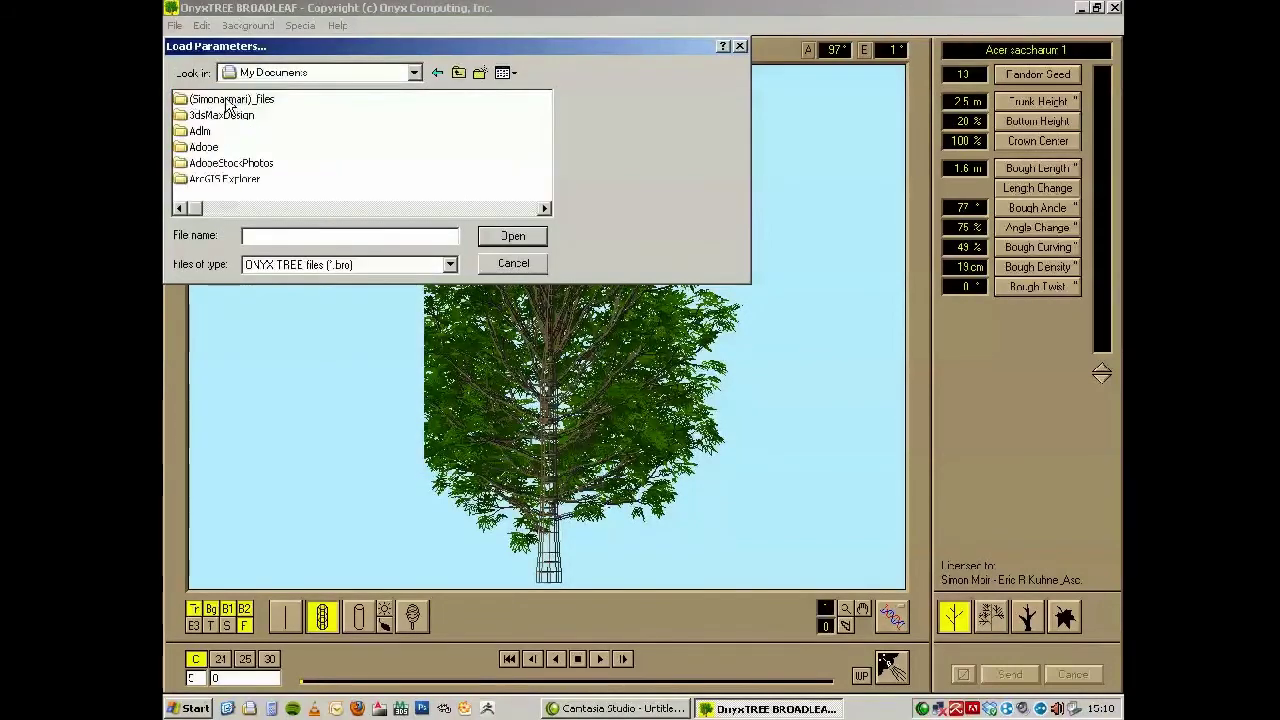
click(545, 209)
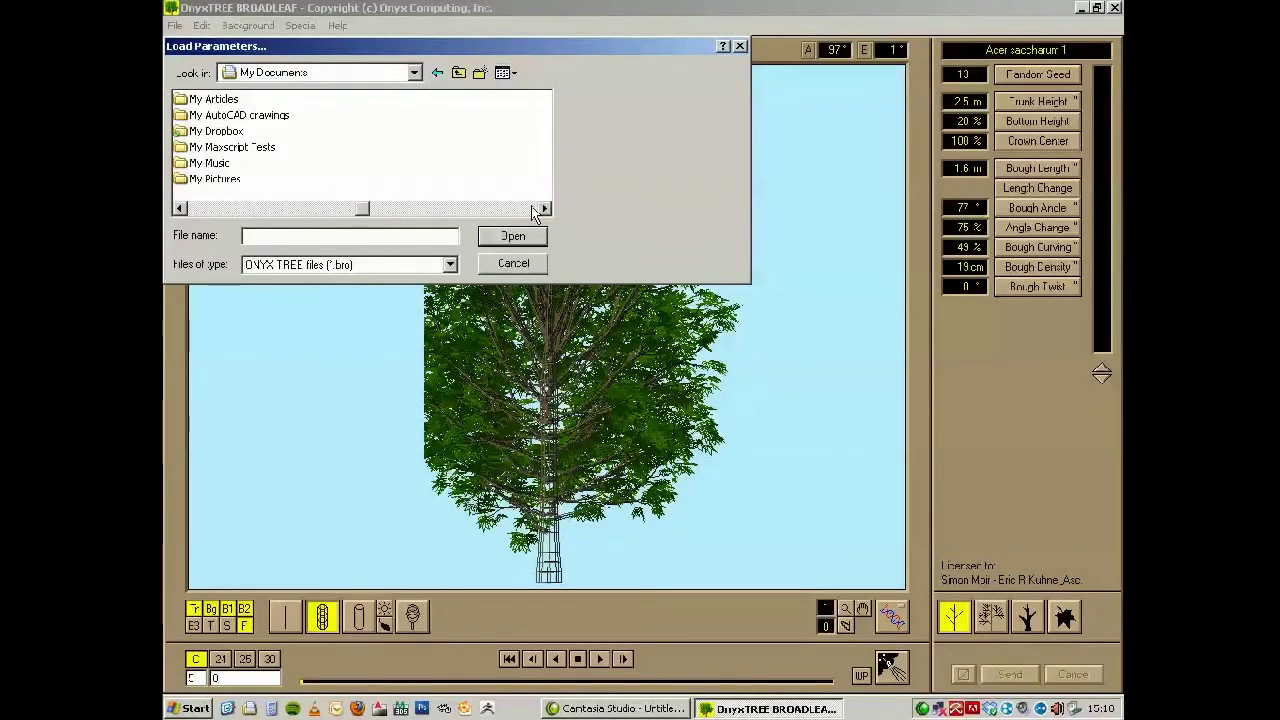
Step: Load Onyx Tree File01.bro from My Dropbox > 3D World Projects > Topiary Tutorial
double_click(210, 132)
double_click(205, 99)
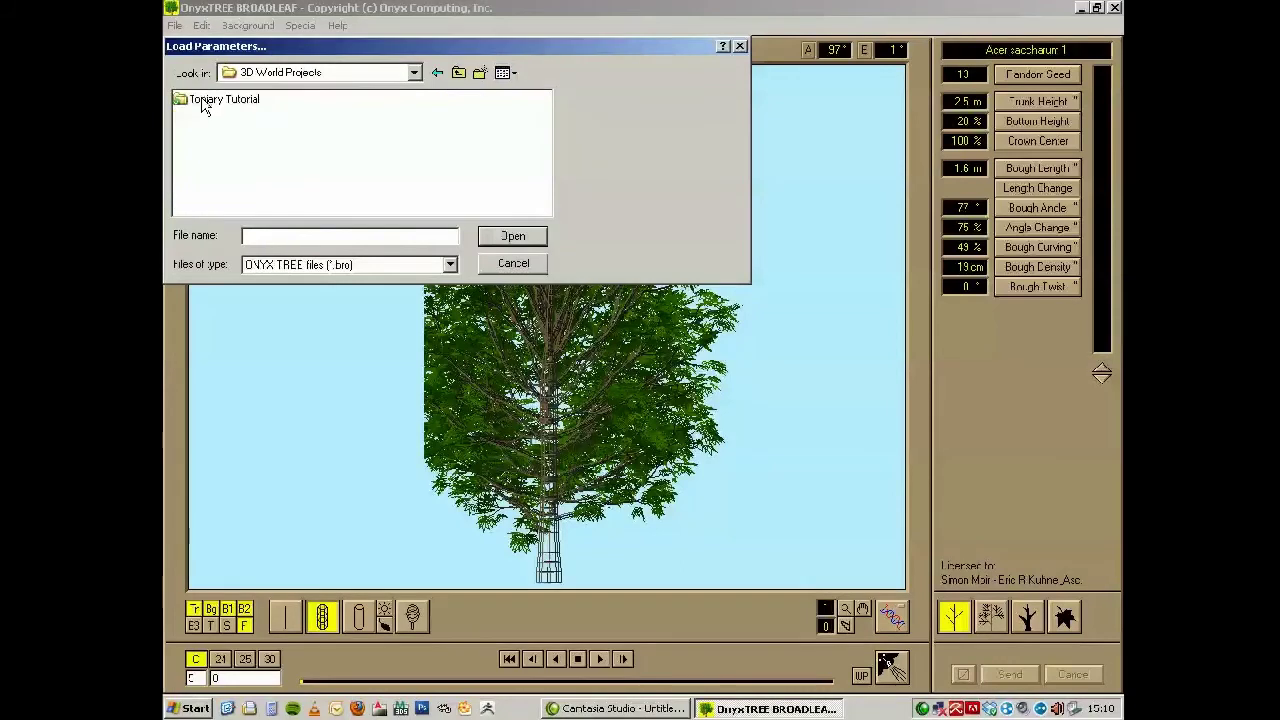
double_click(205, 100)
click(220, 115)
click(508, 236)
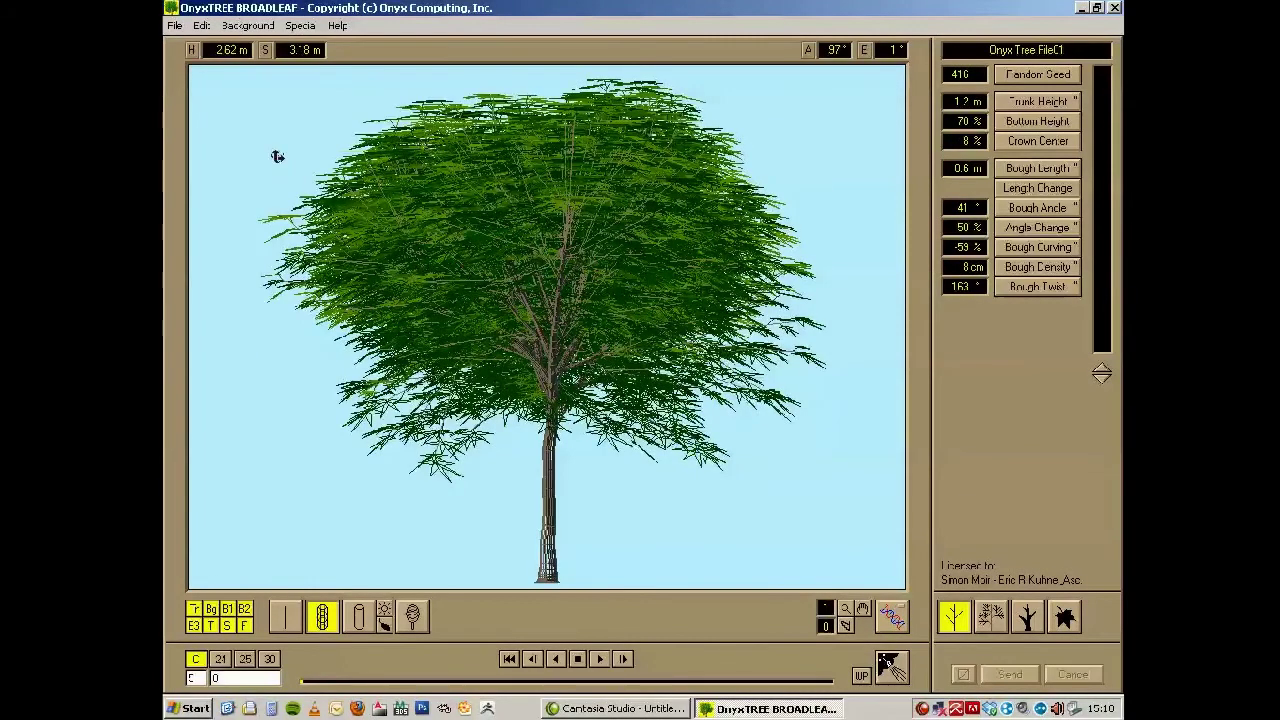
drag(274, 160, 289, 317)
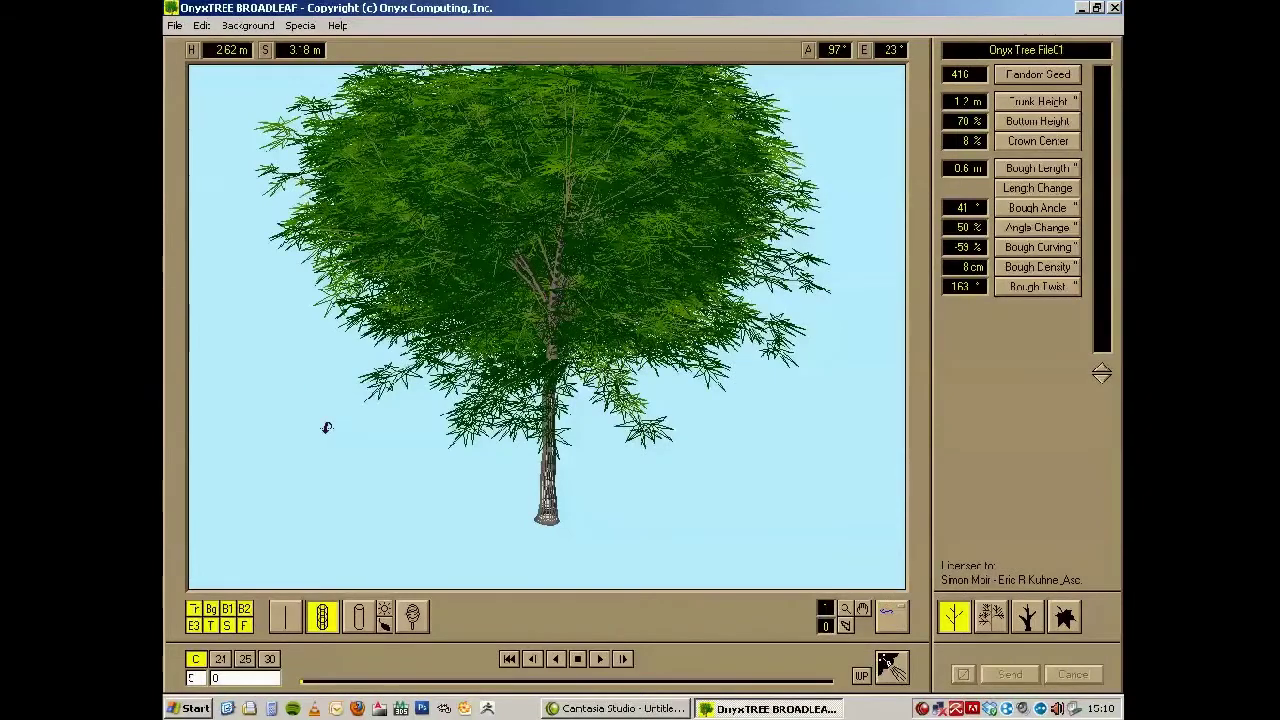
Step: Toggle off F, S, T and B3 for a bare, thicker-branched tree, then rotate the view
click(244, 625)
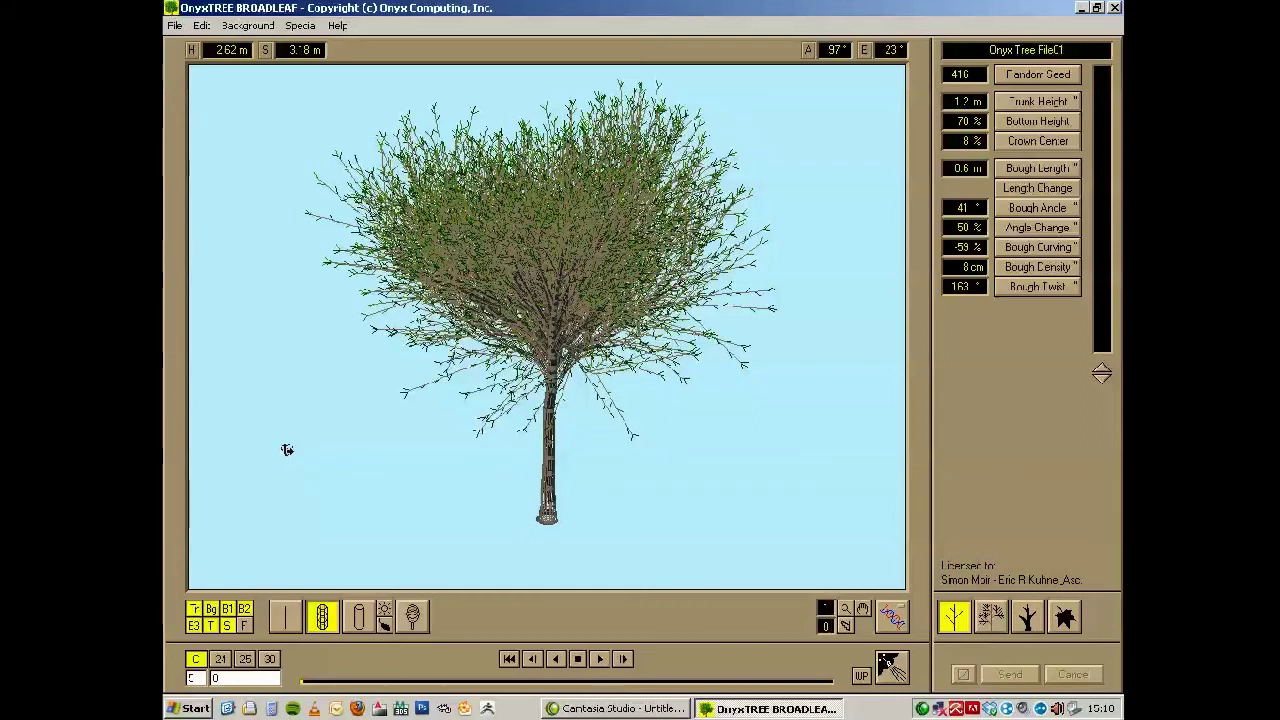
click(226, 625)
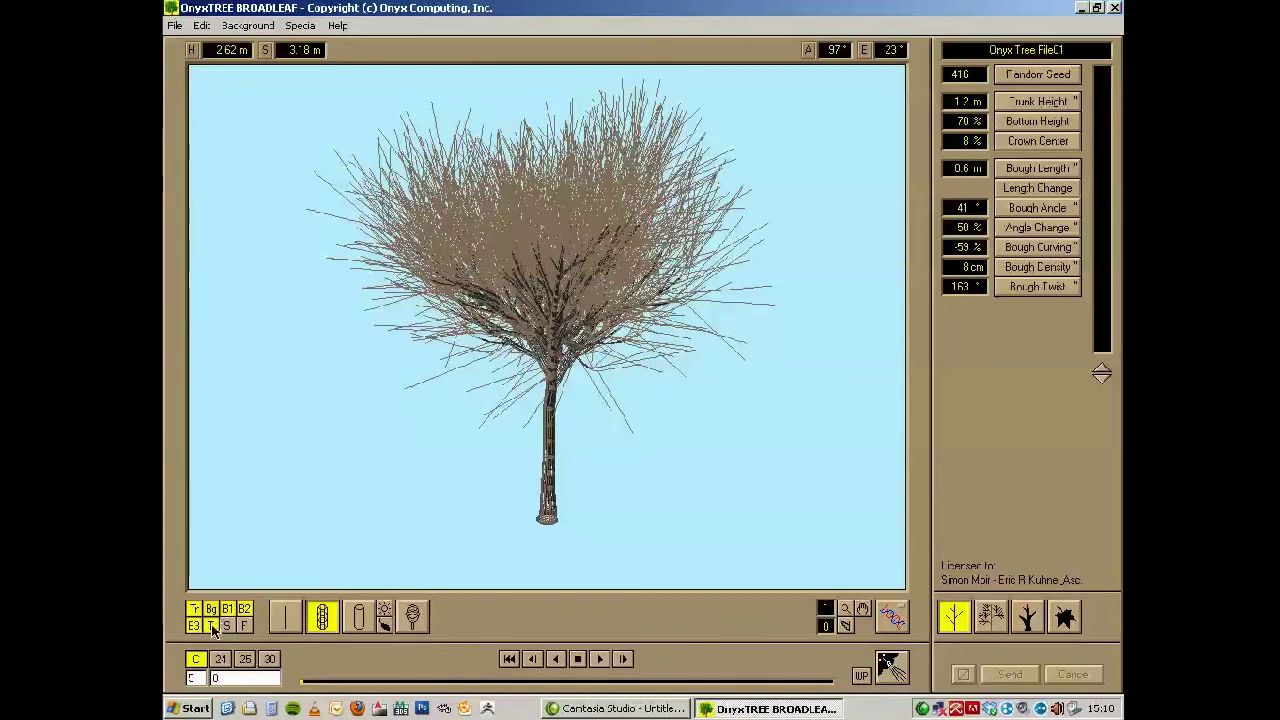
click(212, 625)
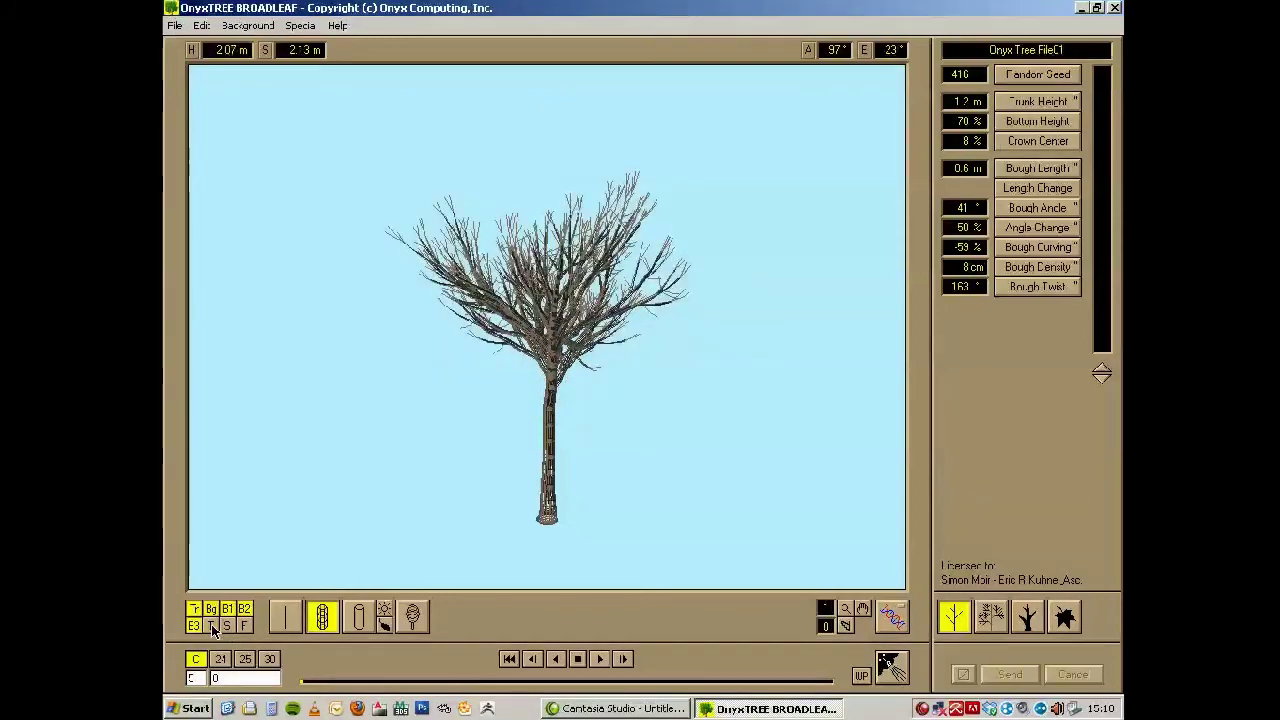
click(194, 626)
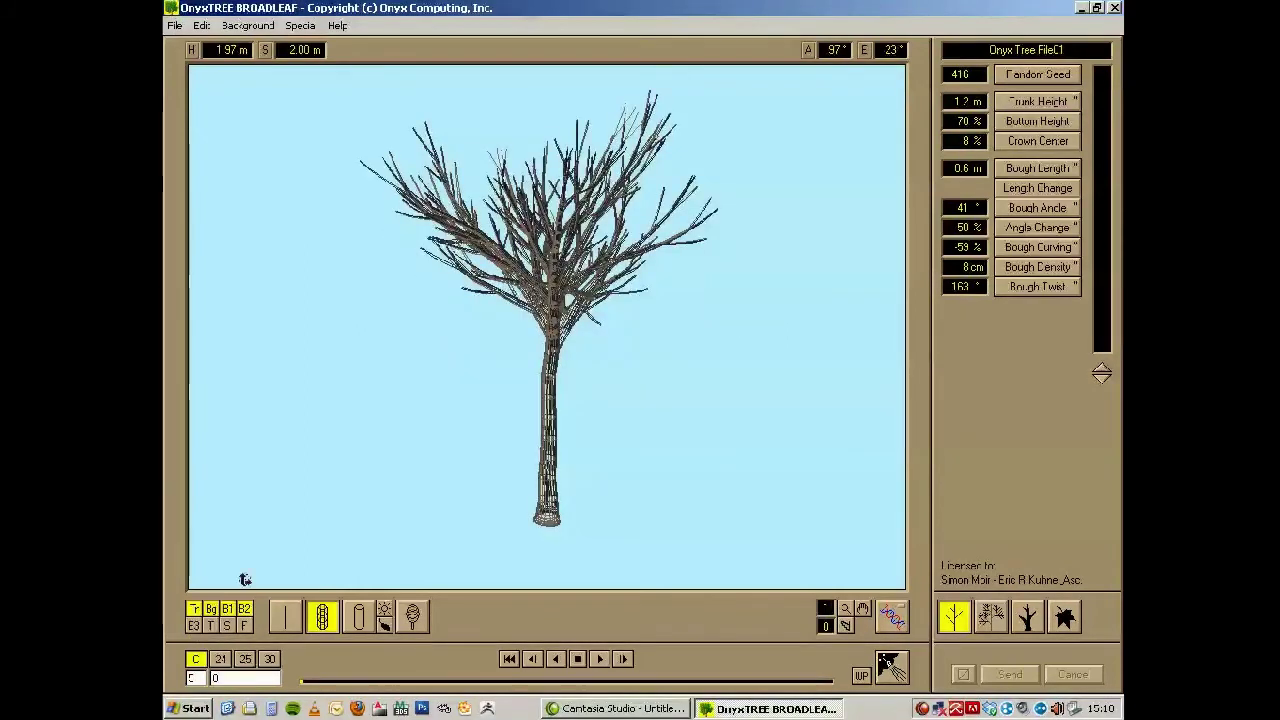
drag(376, 403, 423, 408)
drag(334, 437, 423, 477)
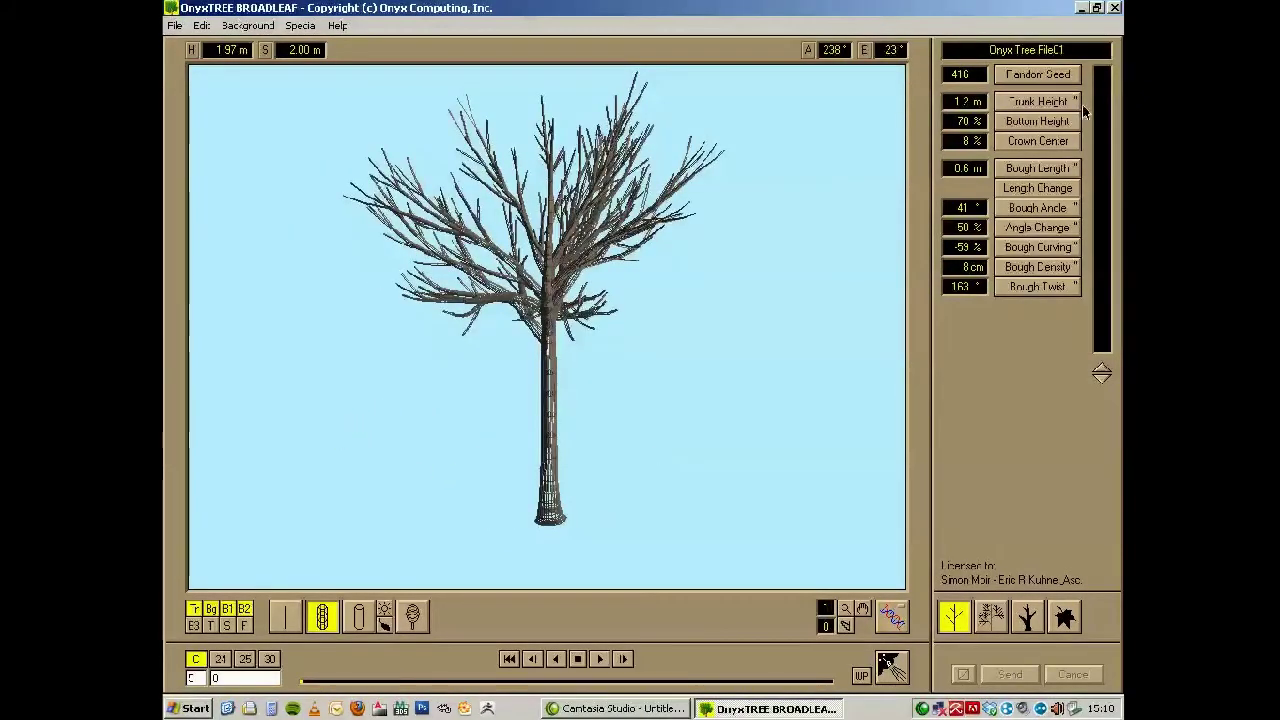
Step: Slide Trunk Height from 4.0 m down through 1.8 m to 1.5 m, rotating to check
click(1035, 102)
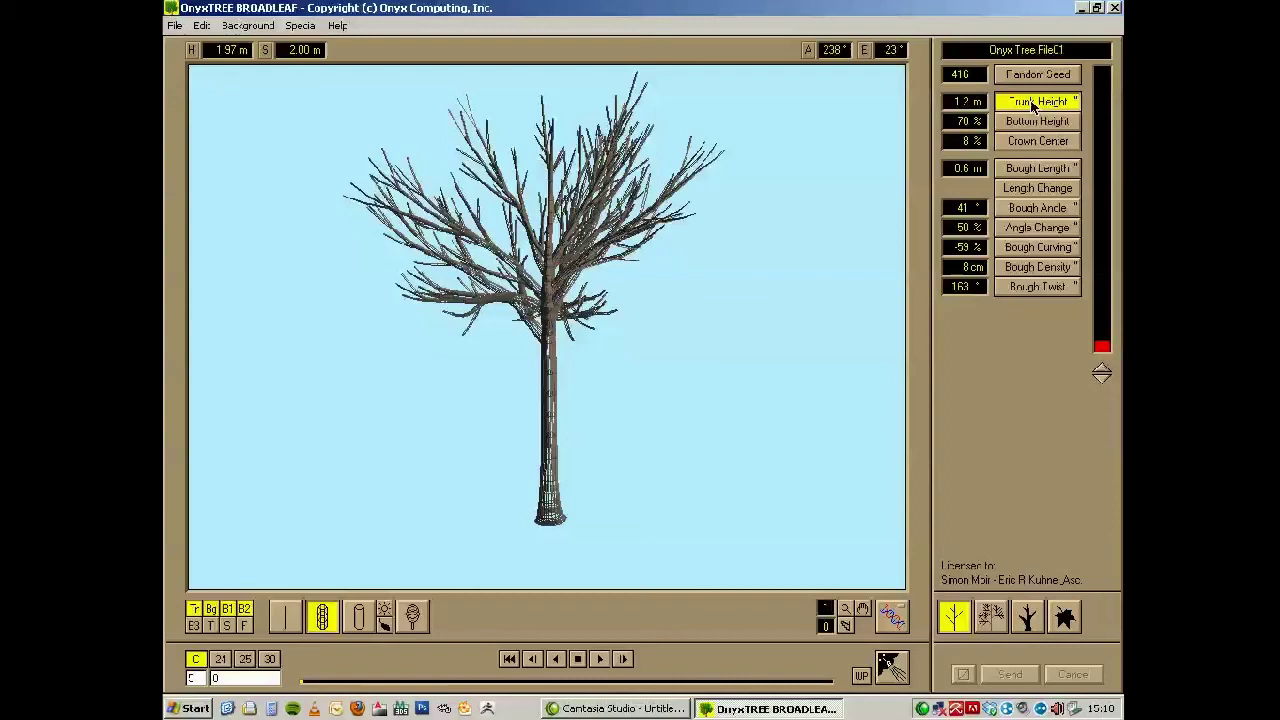
drag(1103, 318, 1103, 314)
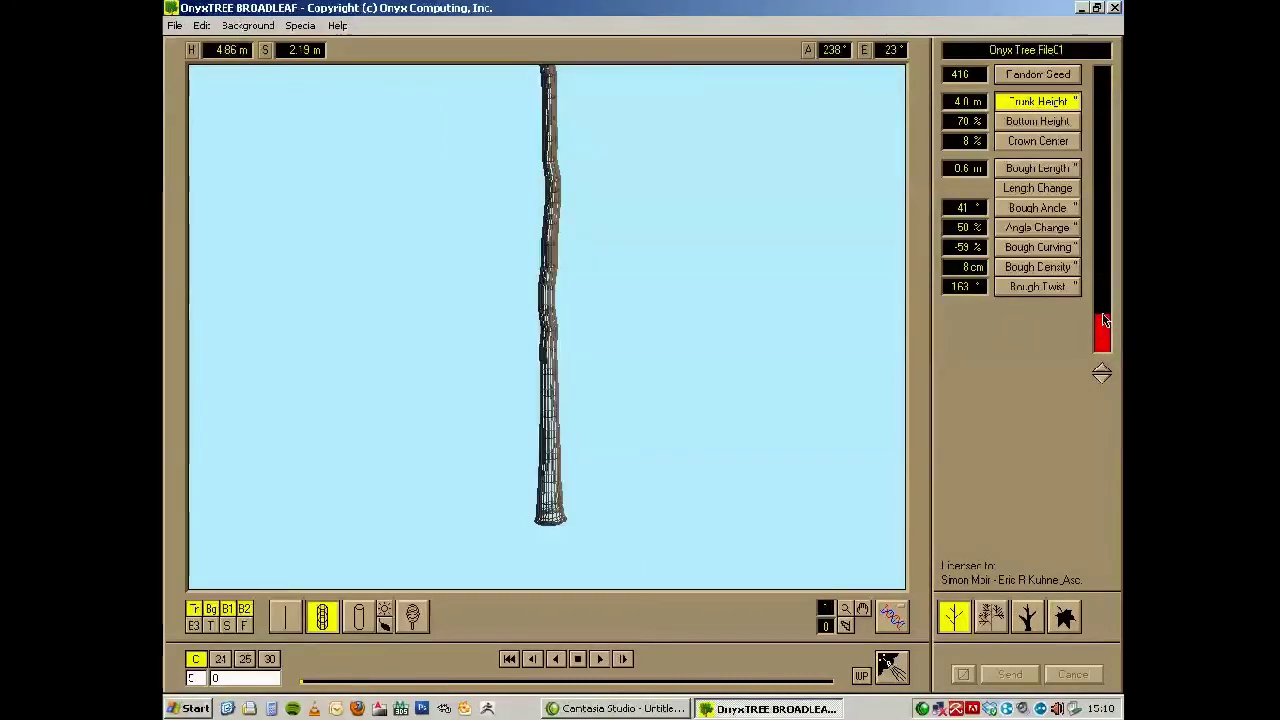
drag(403, 357, 509, 343)
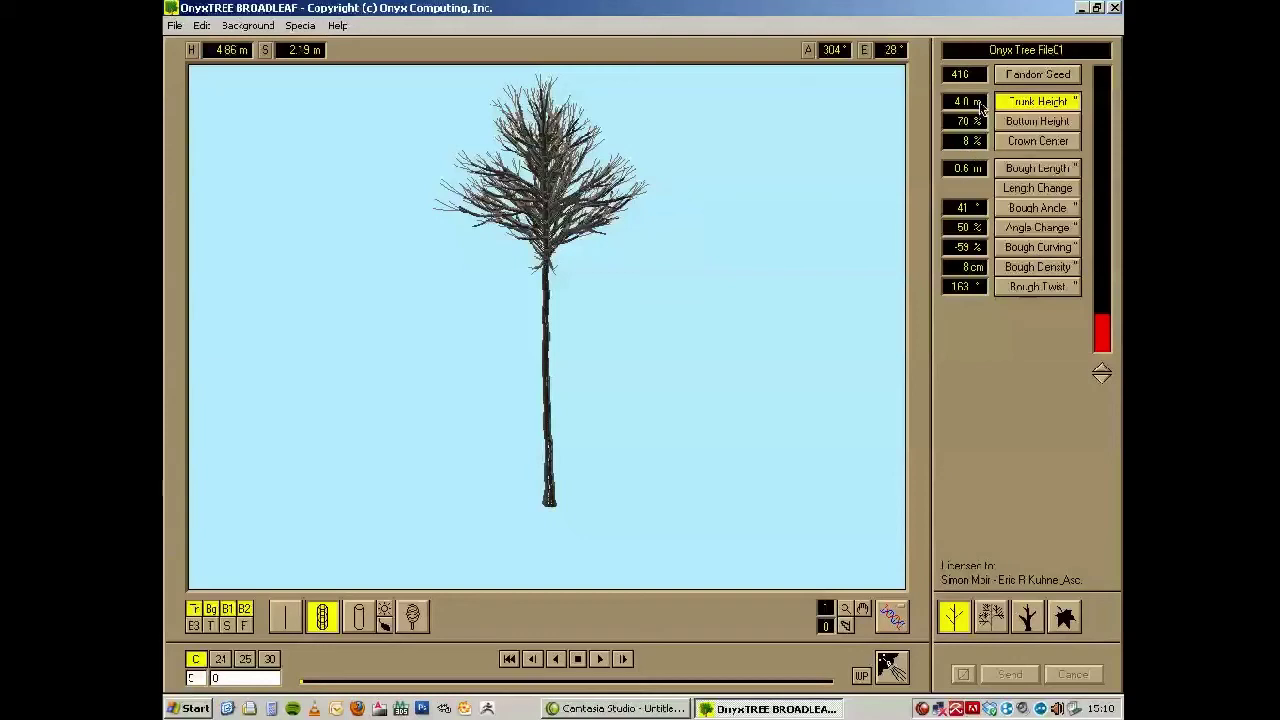
drag(980, 104, 980, 112)
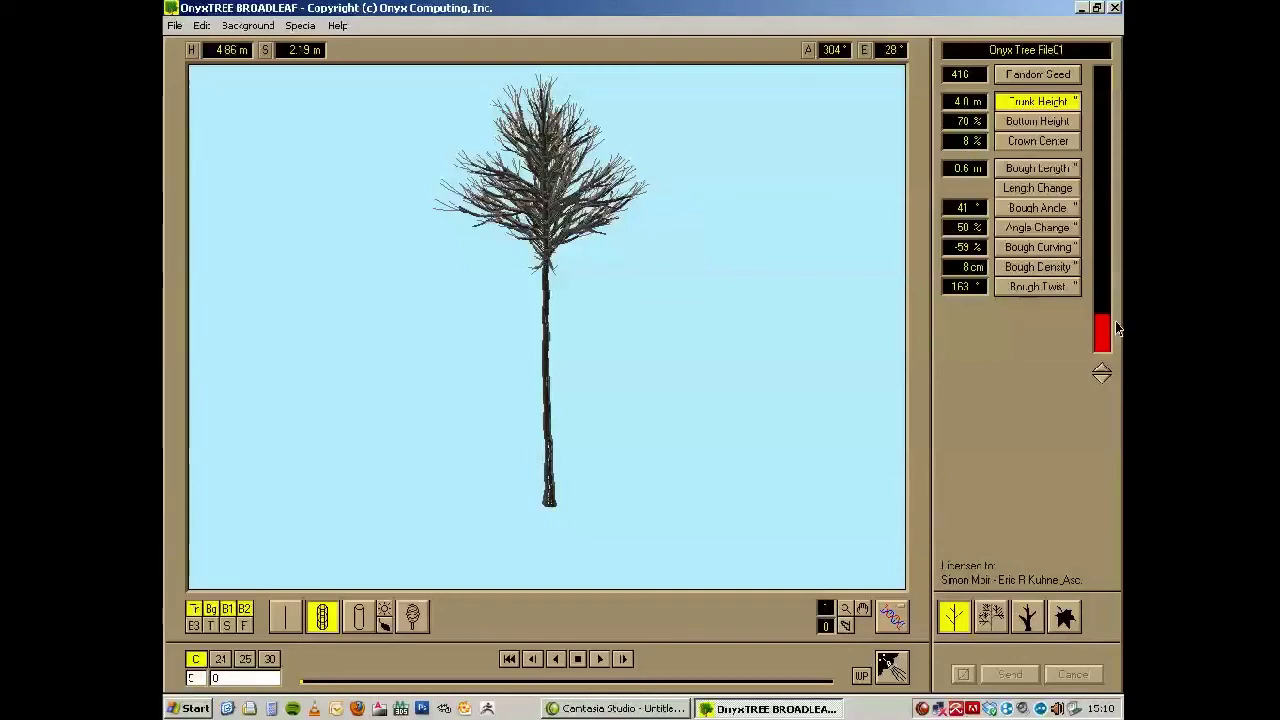
drag(1104, 321, 1104, 342)
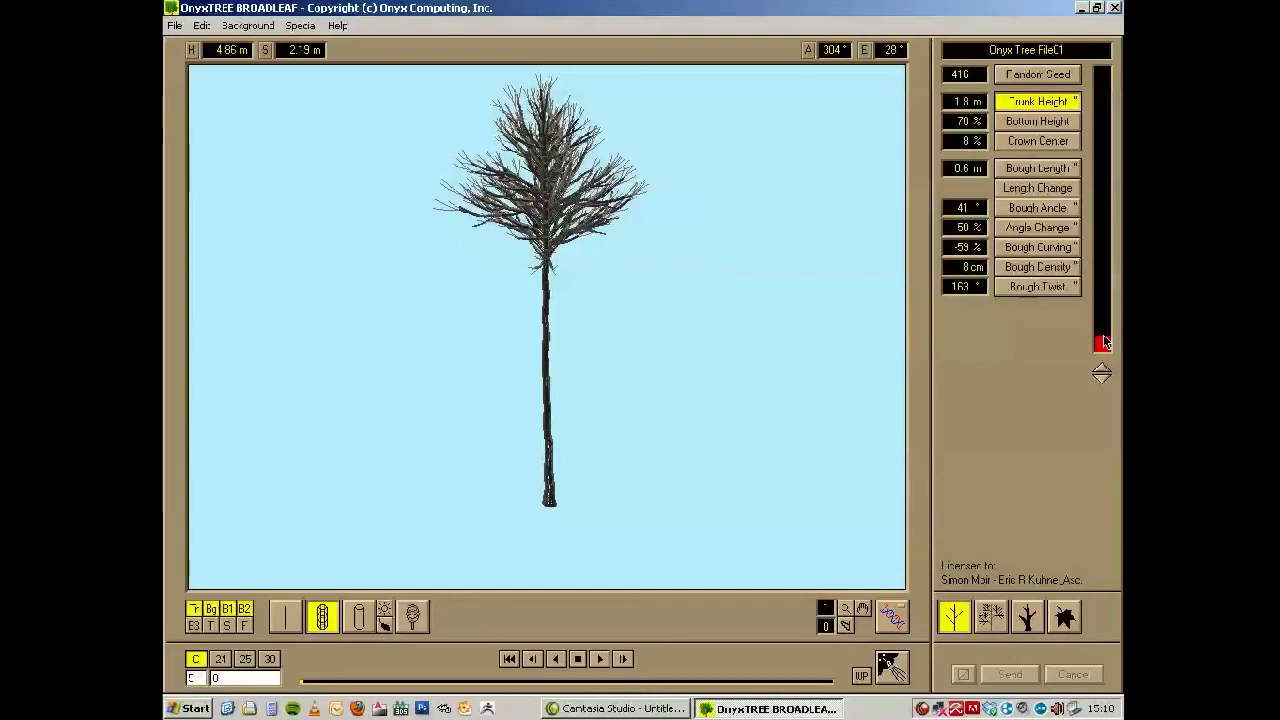
drag(397, 406, 698, 446)
drag(1102, 340, 1102, 344)
click(176, 26)
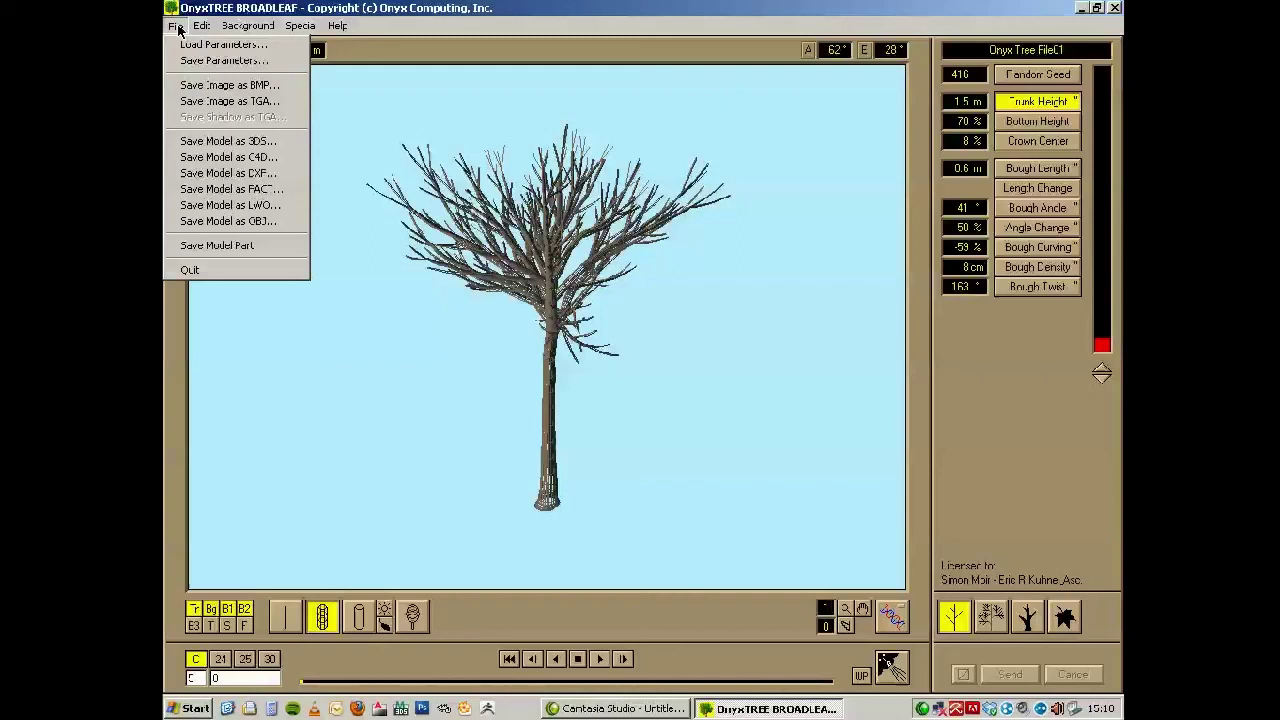
Step: Choose Save Model as OBJ and move its settings dialog aside
click(230, 221)
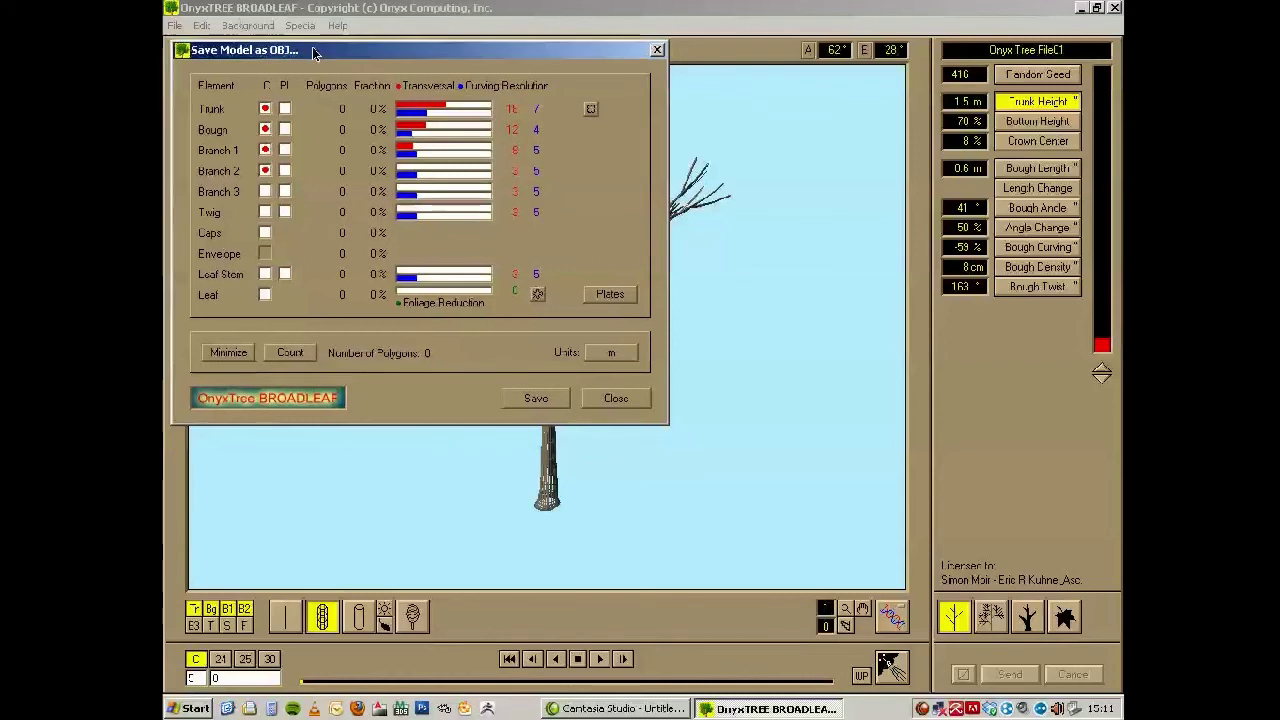
drag(260, 50, 312, 71)
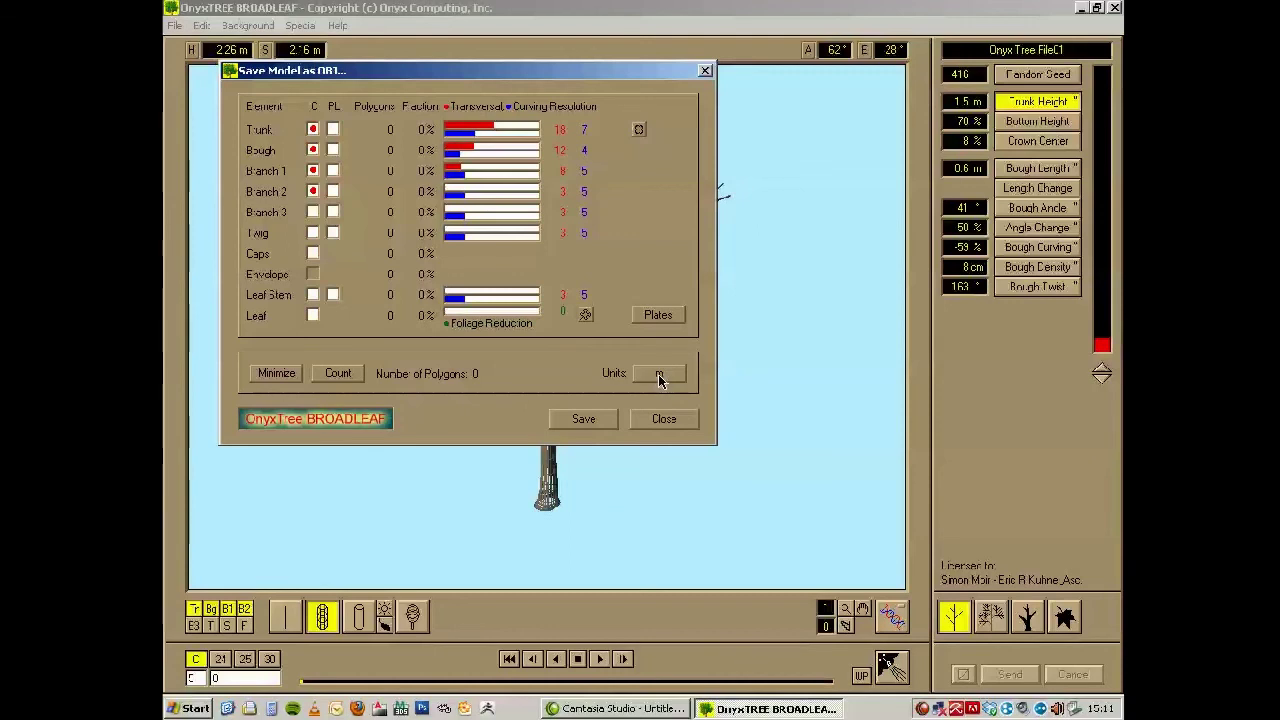
Step: Accept the no-distribution warning and save the OBJ as Onyx Tree File01 in Topiary Tutorial
click(585, 419)
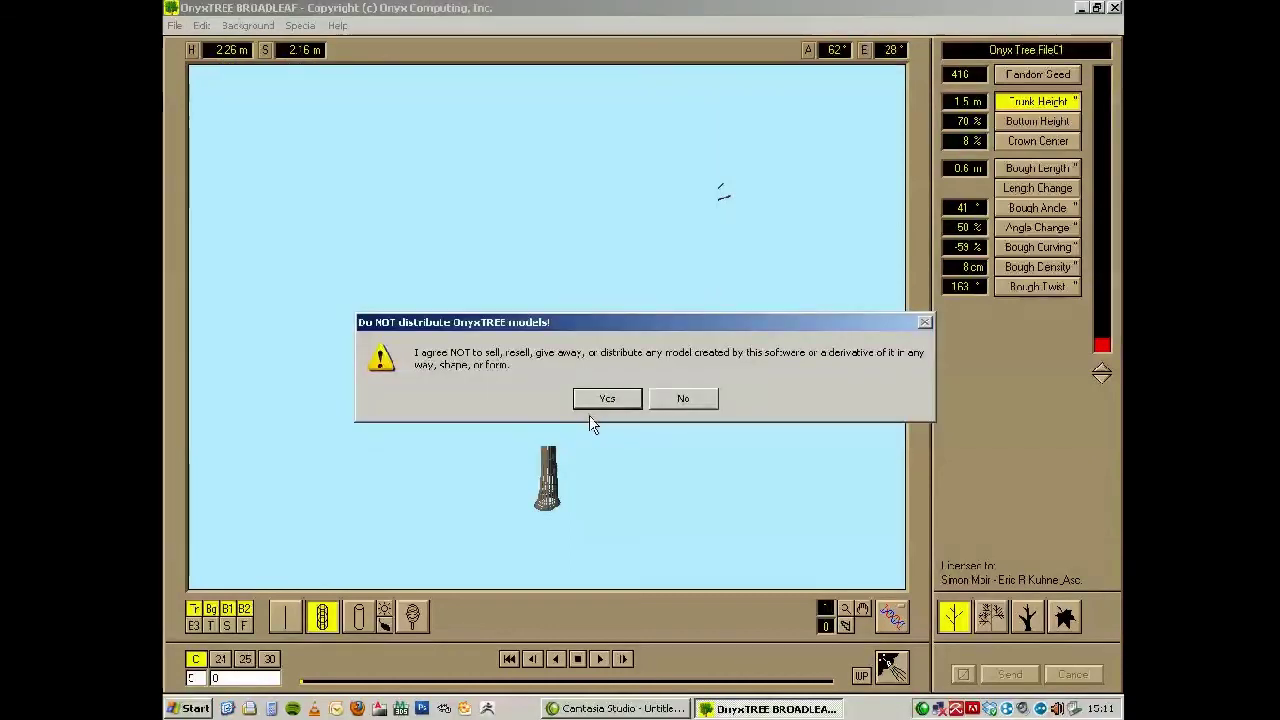
drag(610, 330, 547, 286)
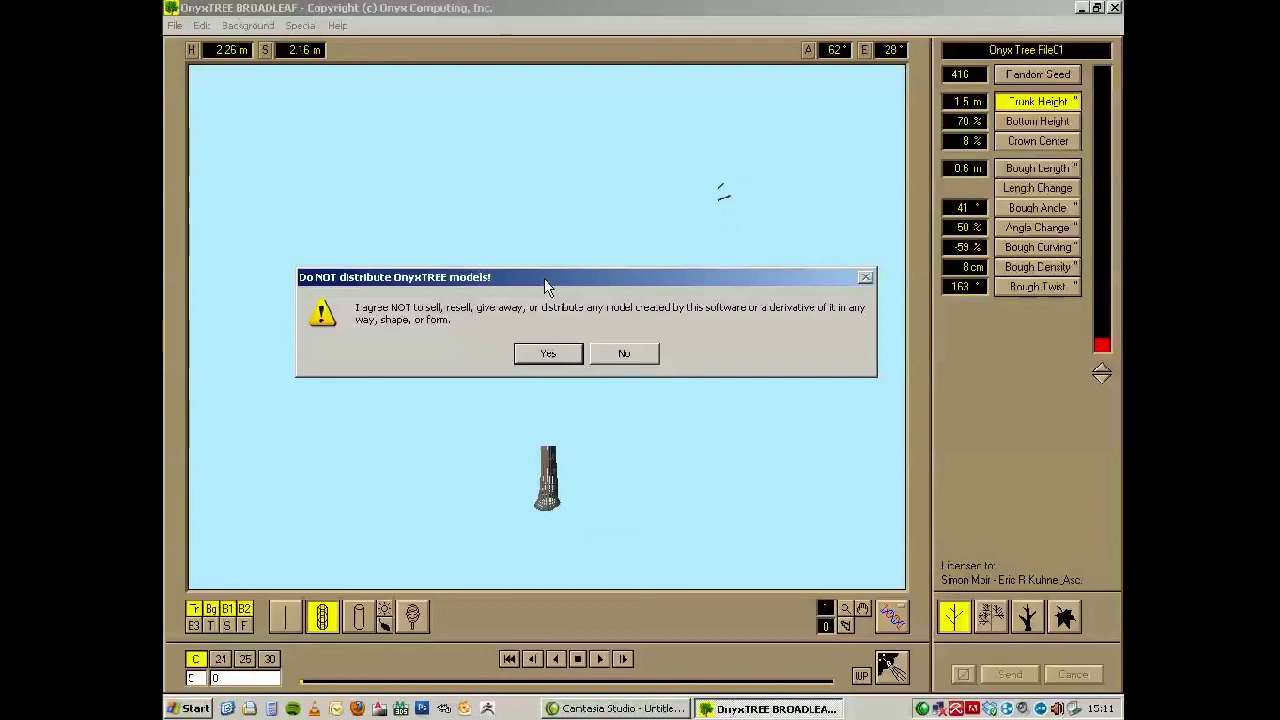
click(547, 355)
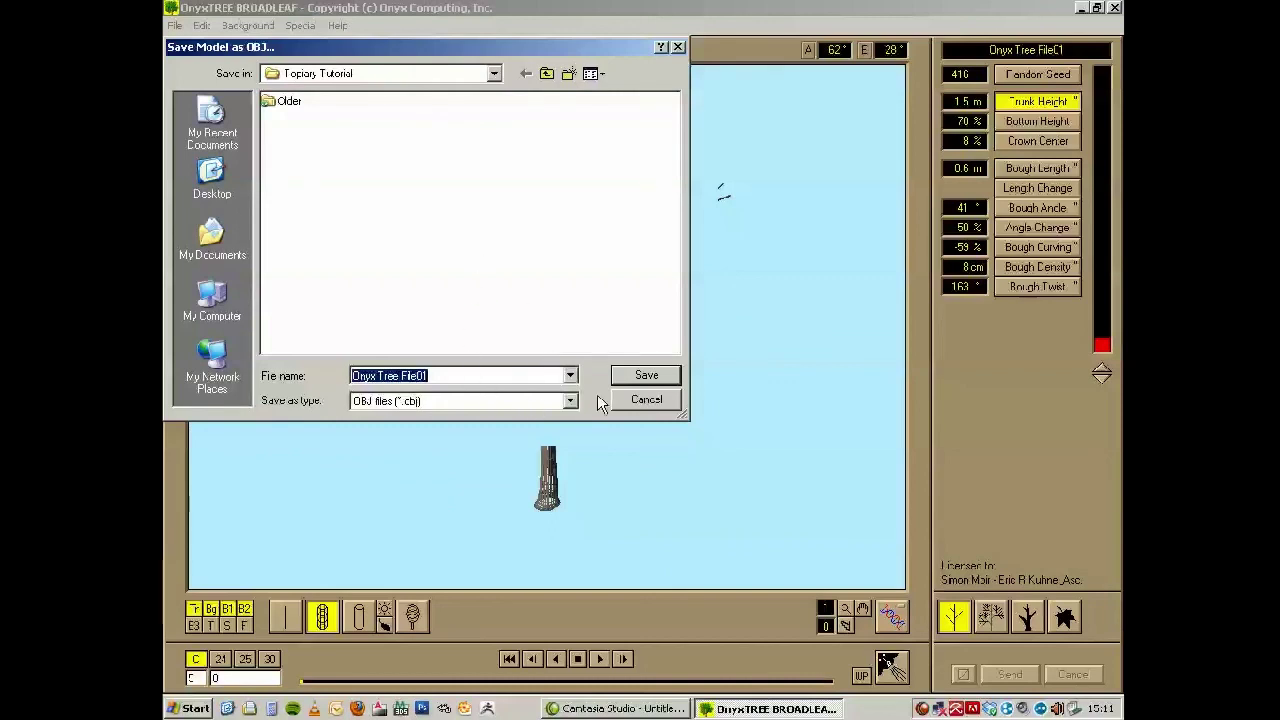
click(647, 376)
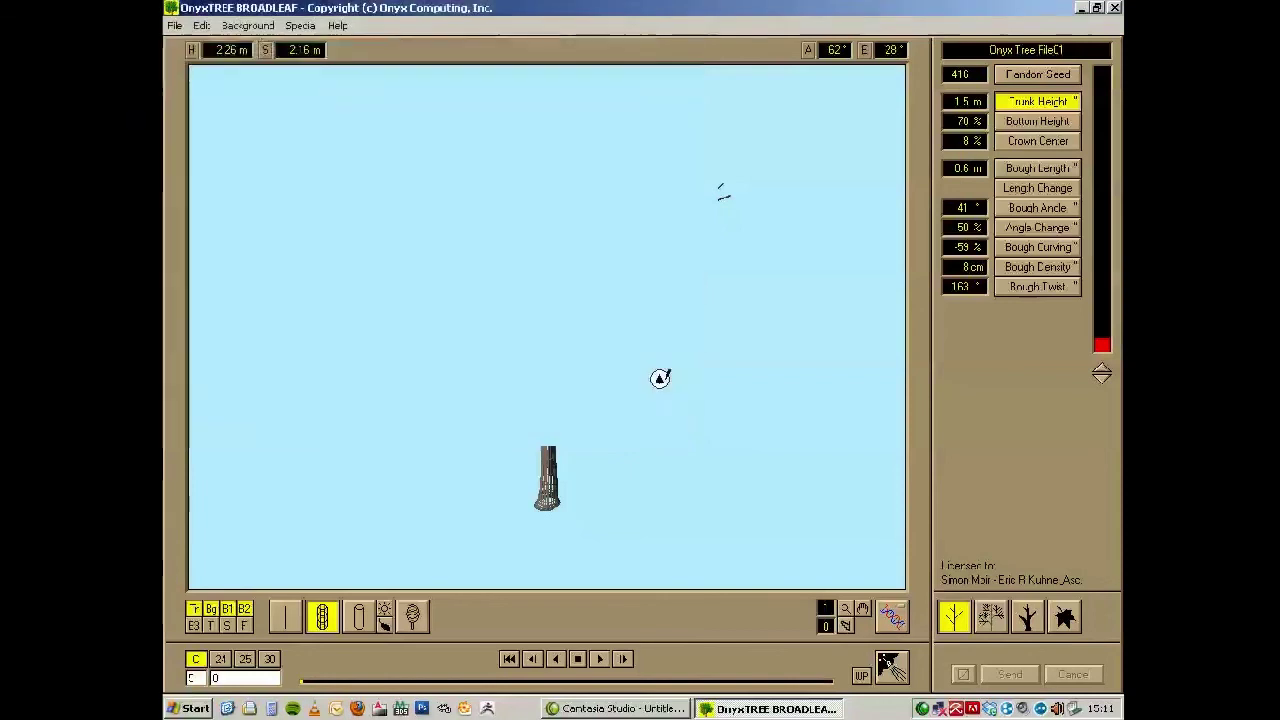